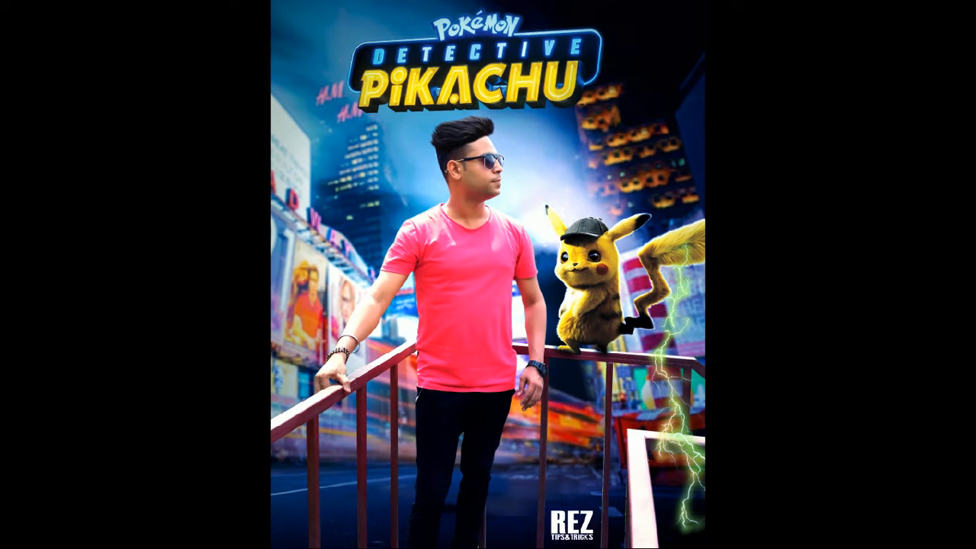
Close the finished poster preview, open the city background PicsArt_06-23-01.16.43 in Photoshop and show it in full-screen mode with menus
right_click(970, 344)
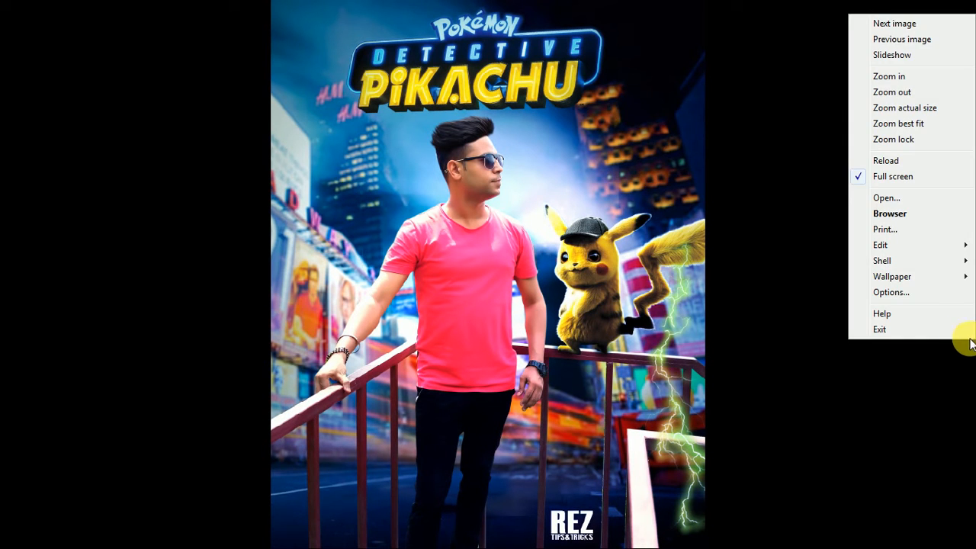
left_click(925, 336)
left_click_drag(473, 103, 294, 194)
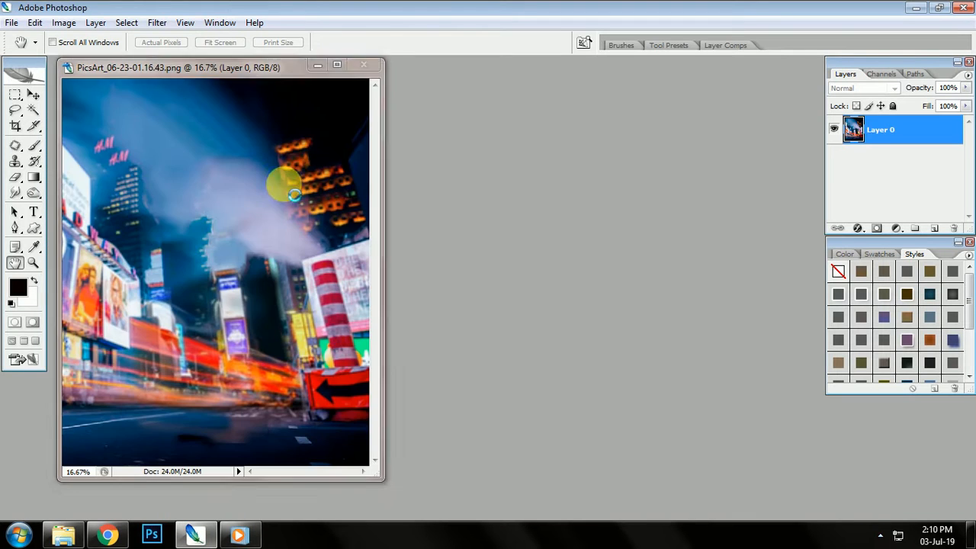
key("f")
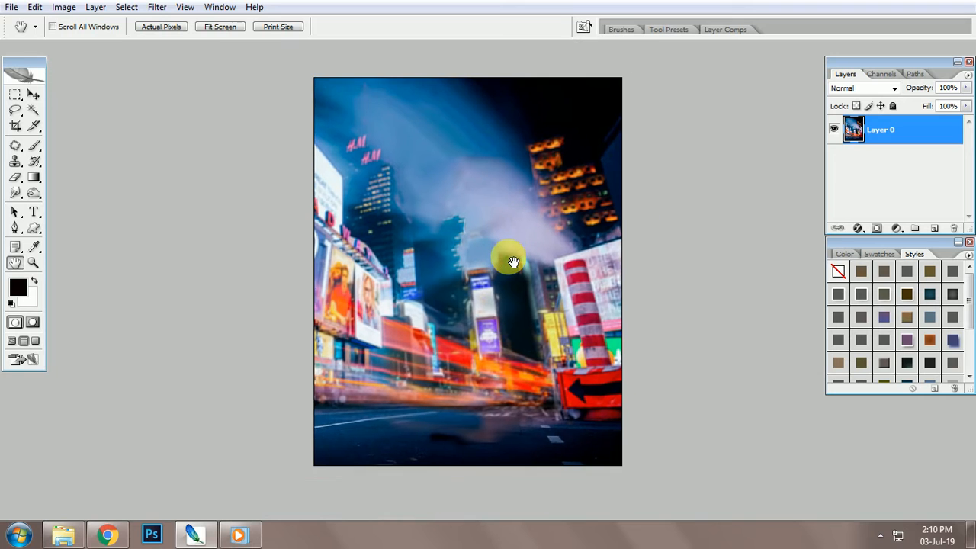
Open the psd file from the project folder and place its cut-out man with the railing over the city background
left_click(64, 535)
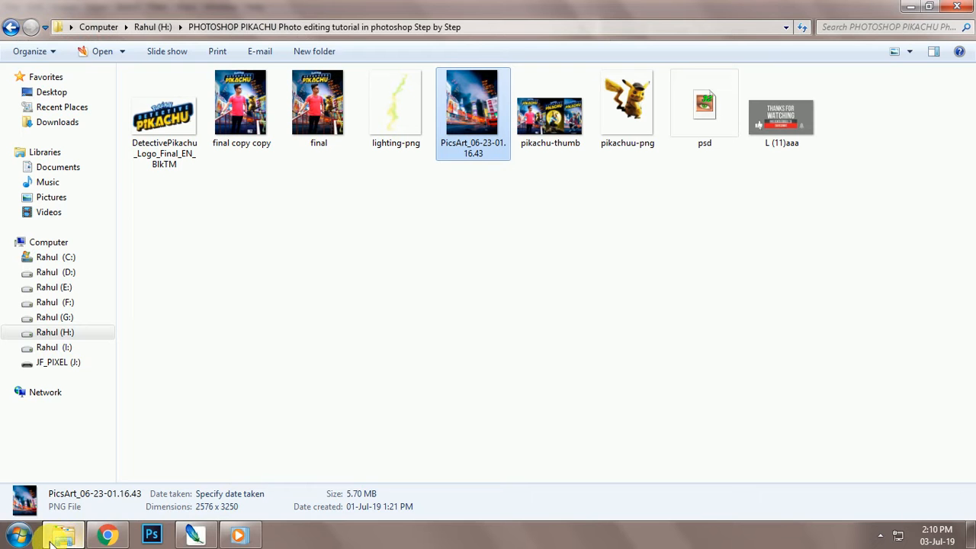
left_click_drag(696, 122, 395, 273)
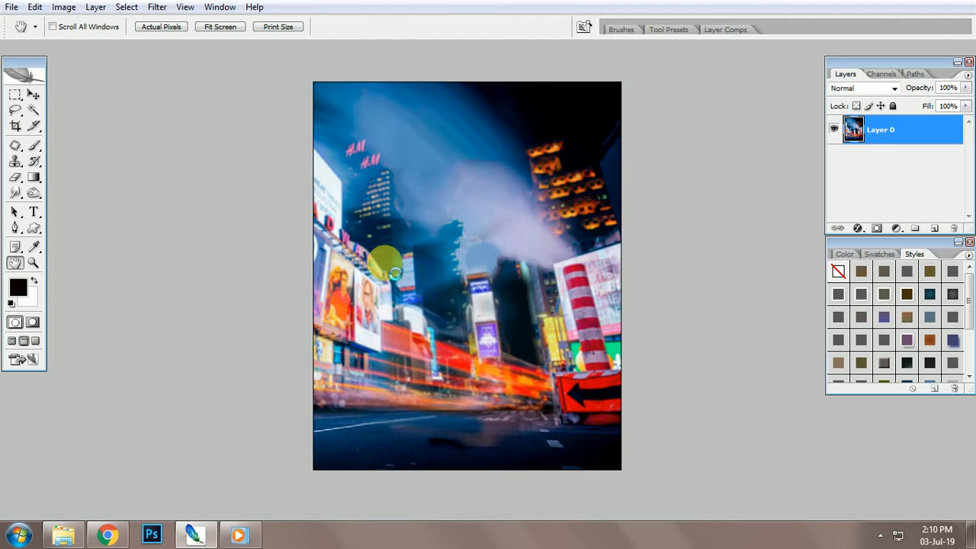
key("v")
left_click_drag(198, 228, 496, 303)
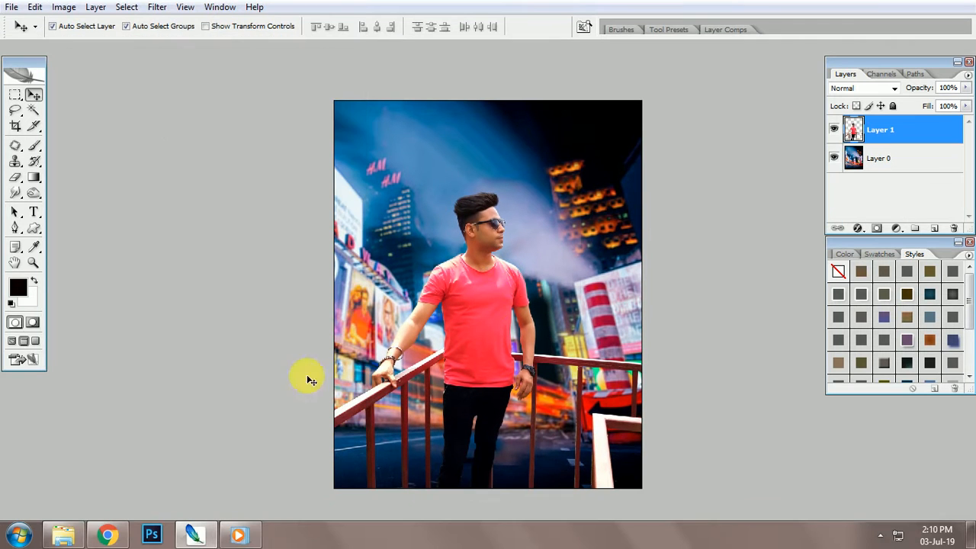
Copy the DetectivePikachu_Logo_Final_EN_BlkTM image from the project folder into the poster as a new layer
left_click(65, 534)
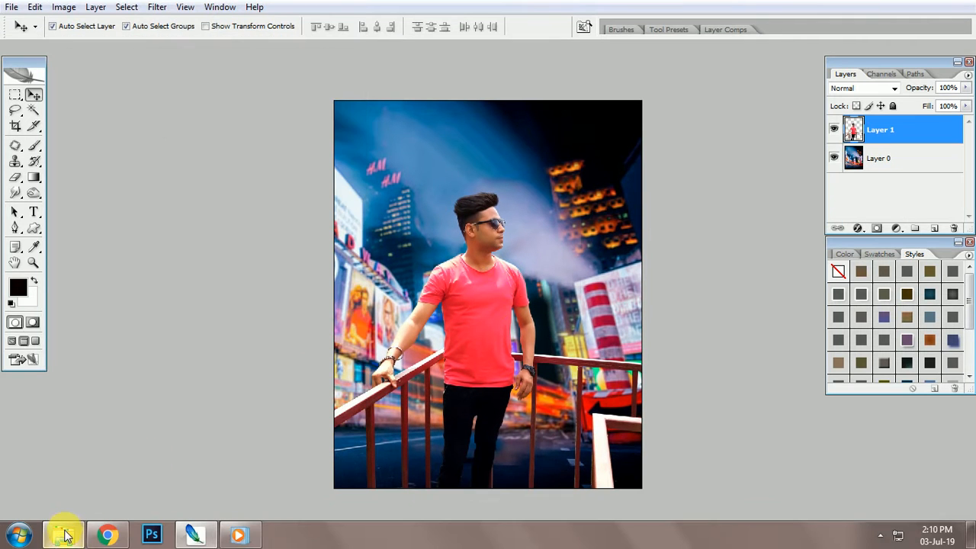
left_click_drag(164, 119, 495, 263)
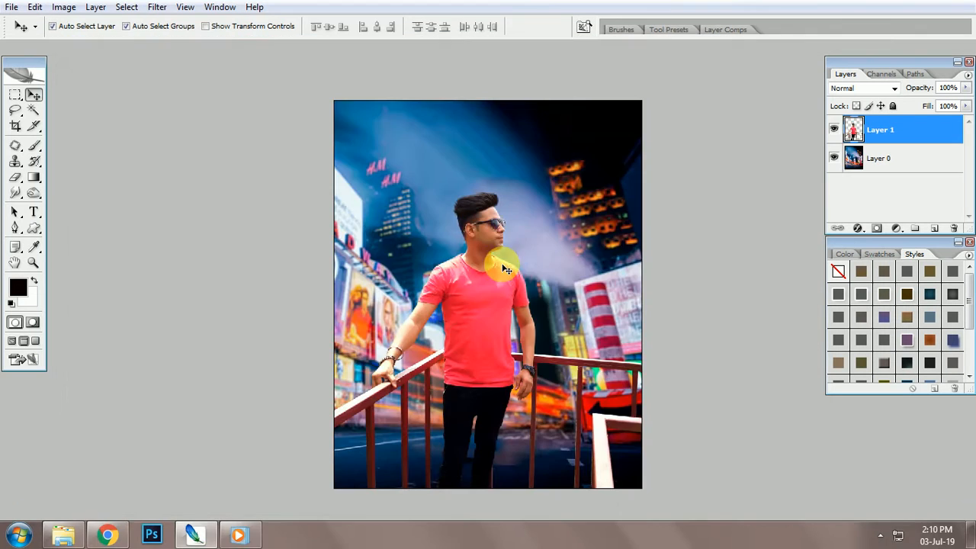
key("ctrl+v")
Enlarge the Detective Pikachu logo and centre it above the man's head at the top of the poster
key("ctrl+t")
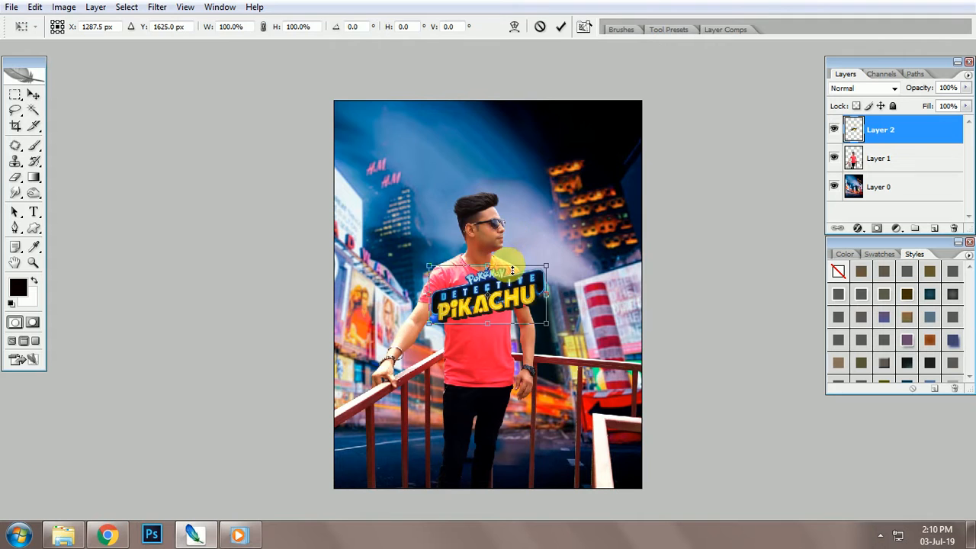
left_click_drag(512, 270, 516, 130)
left_click_drag(546, 185, 598, 217)
left_click_drag(669, 198, 658, 228)
left_click_drag(566, 145, 561, 152)
left_click_drag(605, 123, 600, 125)
double_click(544, 153)
left_click_drag(545, 163, 541, 159)
left_click_drag(490, 316, 489, 314)
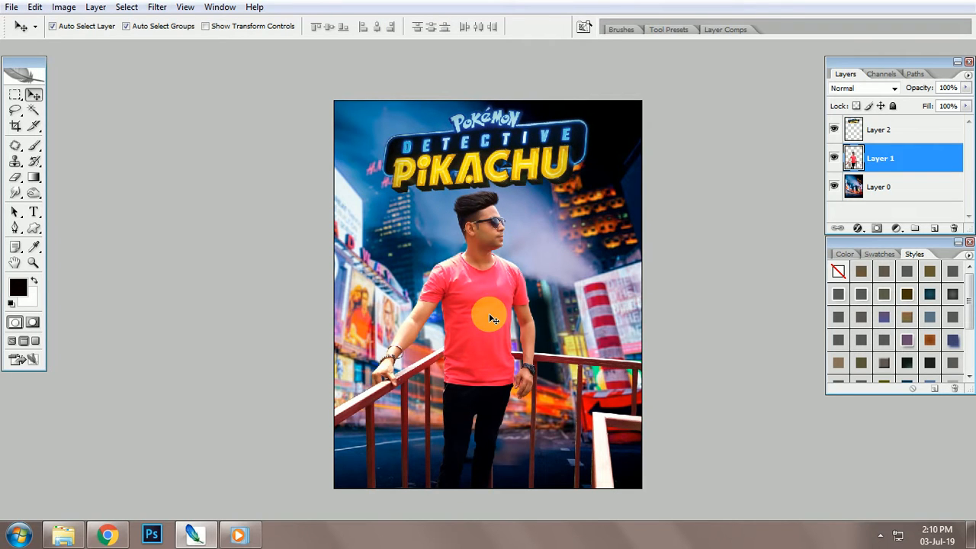
Open pikachuu-png and place the Pikachu cut-out in the poster beside the man, above the railing
left_click(63, 534)
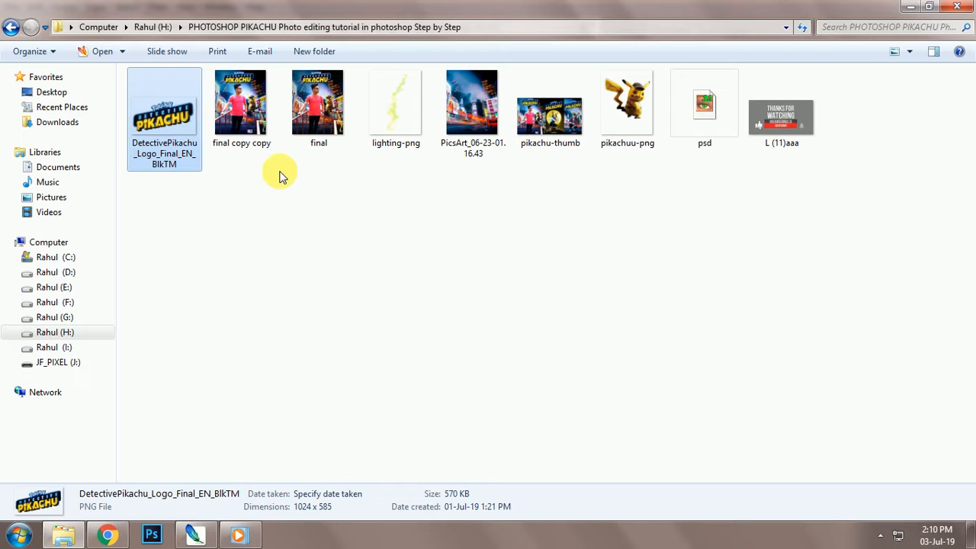
left_click(631, 111)
left_click_drag(348, 377, 485, 322)
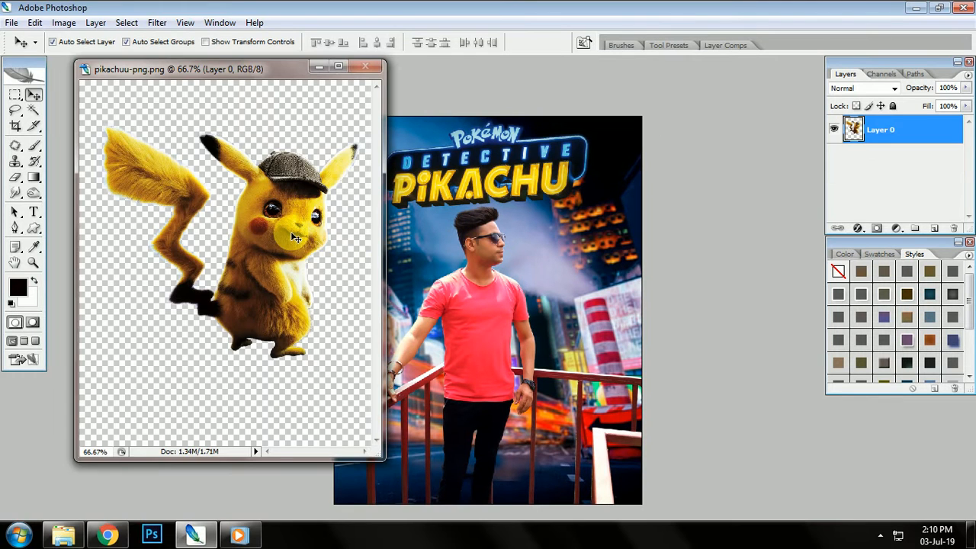
left_click_drag(285, 226, 643, 312)
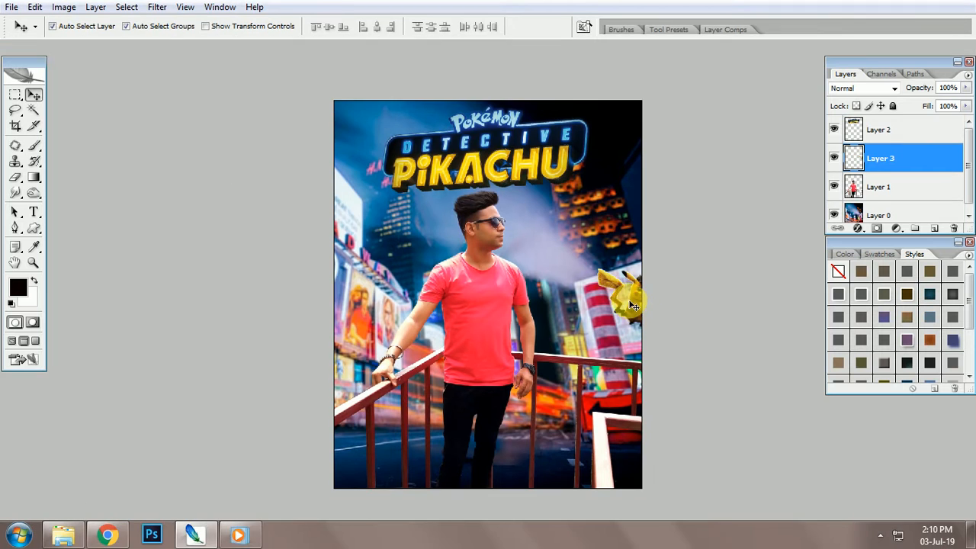
left_click_drag(632, 298, 585, 330)
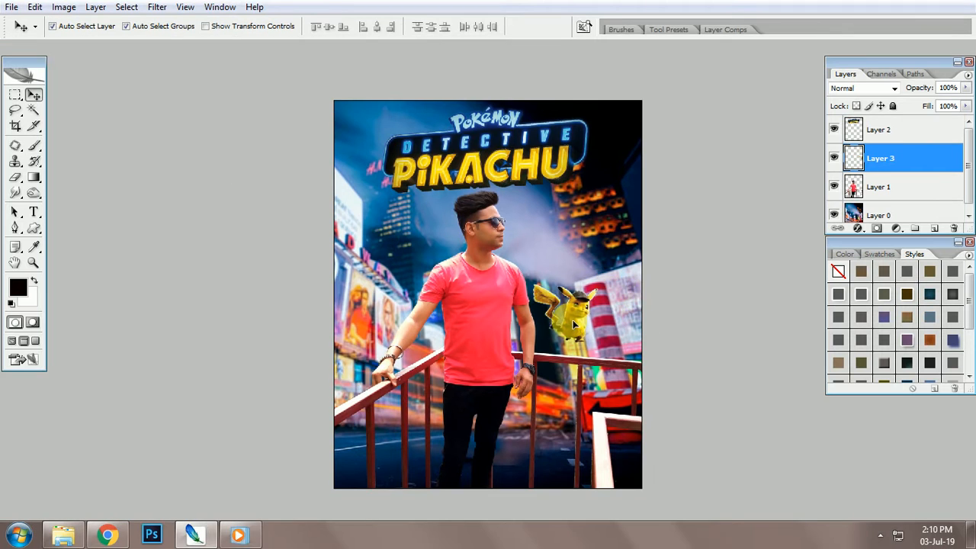
Start a free transform on the Pikachu layer and flip it horizontally
key("ctrl+plus")
key("ctrl+plus")
key("ctrl+t")
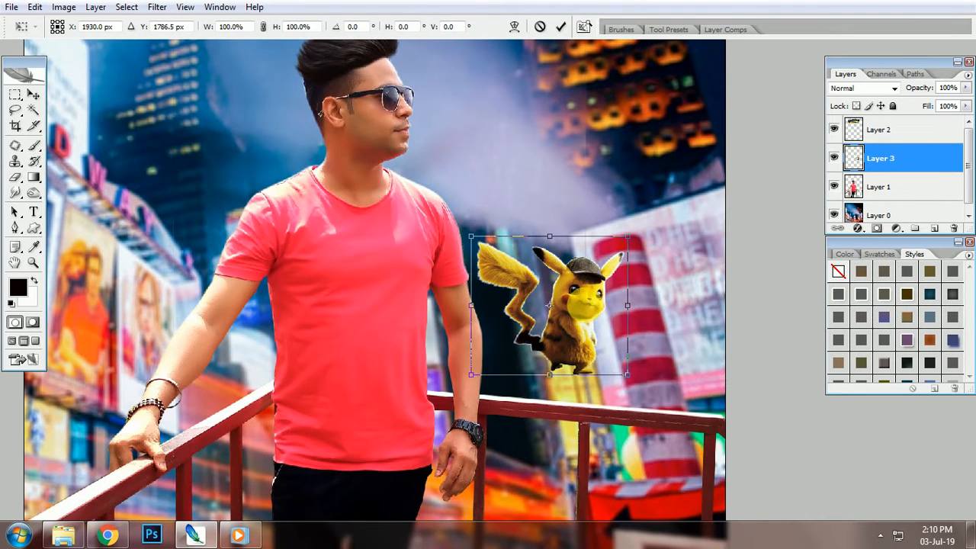
right_click(584, 305)
left_click(627, 490)
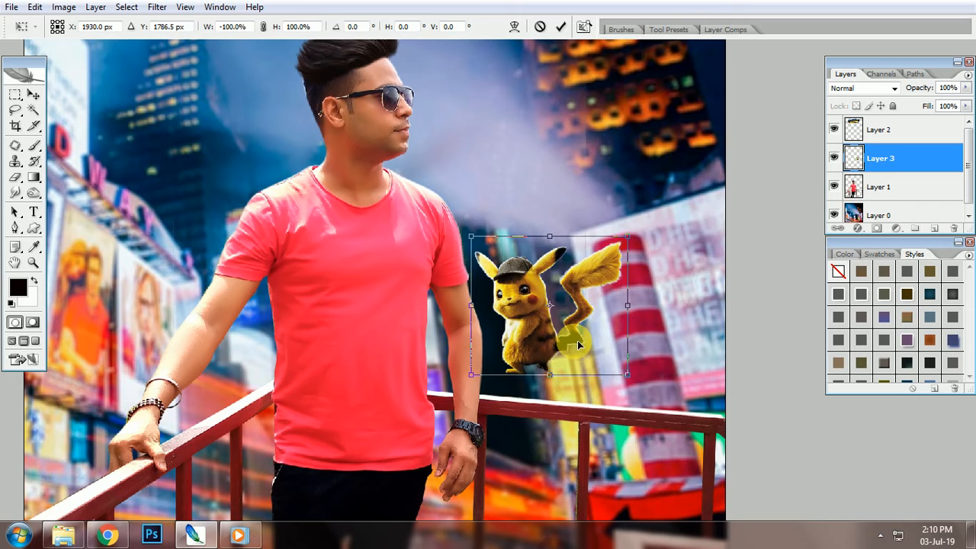
Enlarge Pikachu to slightly over 160%, tilt it about 9° and stand it on the railing beside the man
left_click_drag(578, 339, 588, 368)
left_click_drag(644, 265, 767, 180)
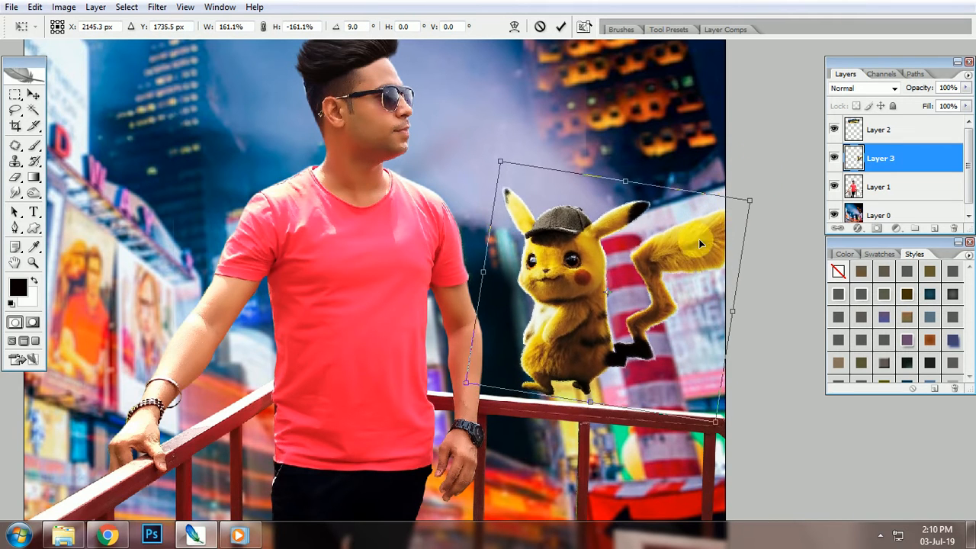
left_click_drag(699, 239, 681, 258)
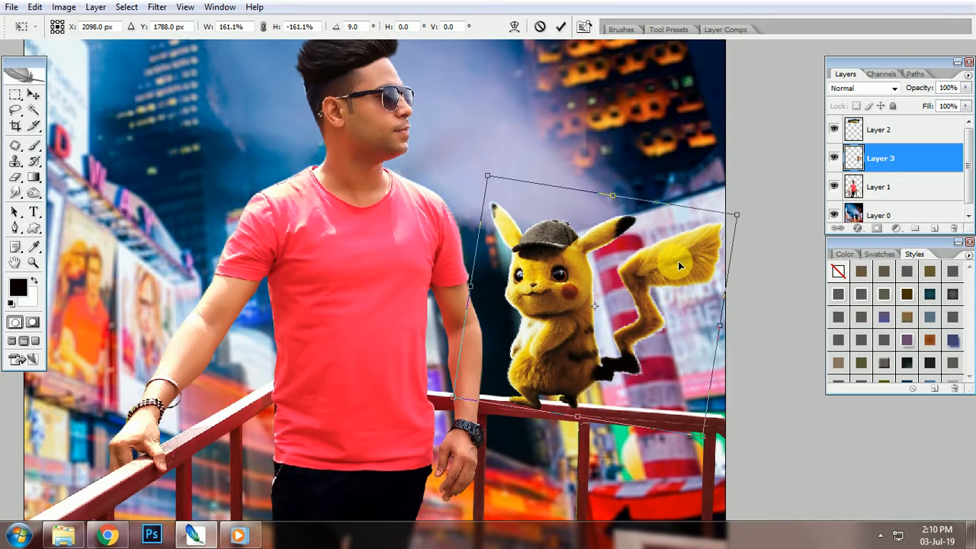
left_click_drag(739, 214, 743, 211)
key("Return")
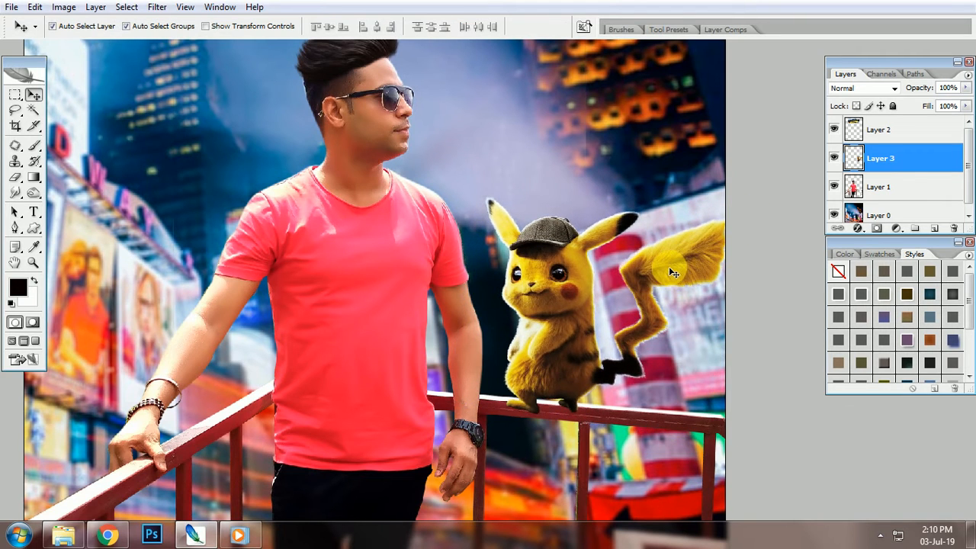
Fine-tune Pikachu's position and rotation so both feet rest on the sloping rail
key("ctrl+plus")
key("ctrl+plus")
scroll(537, 366, "down", 1)
left_click_drag(537, 324, 522, 320)
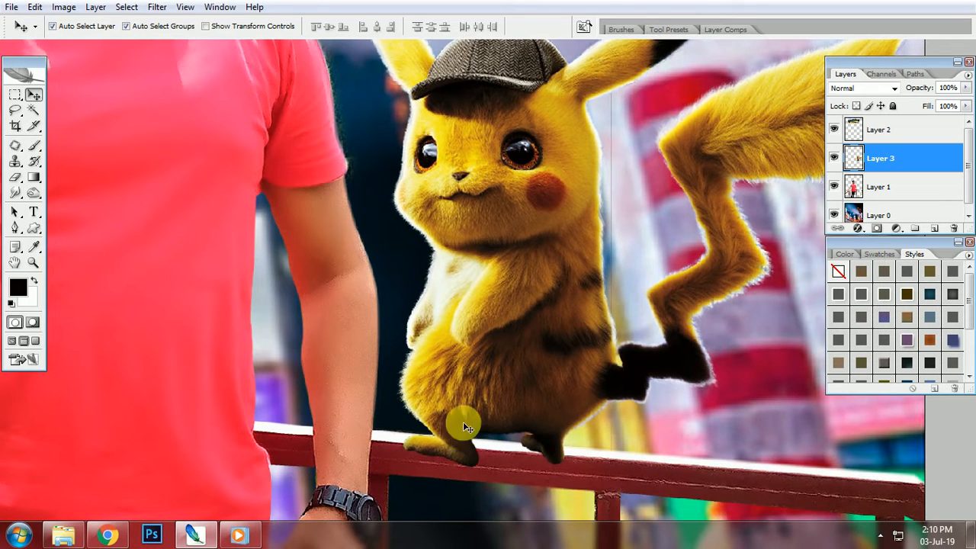
key("ctrl+t")
left_click_drag(263, 431, 254, 392)
key("Return")
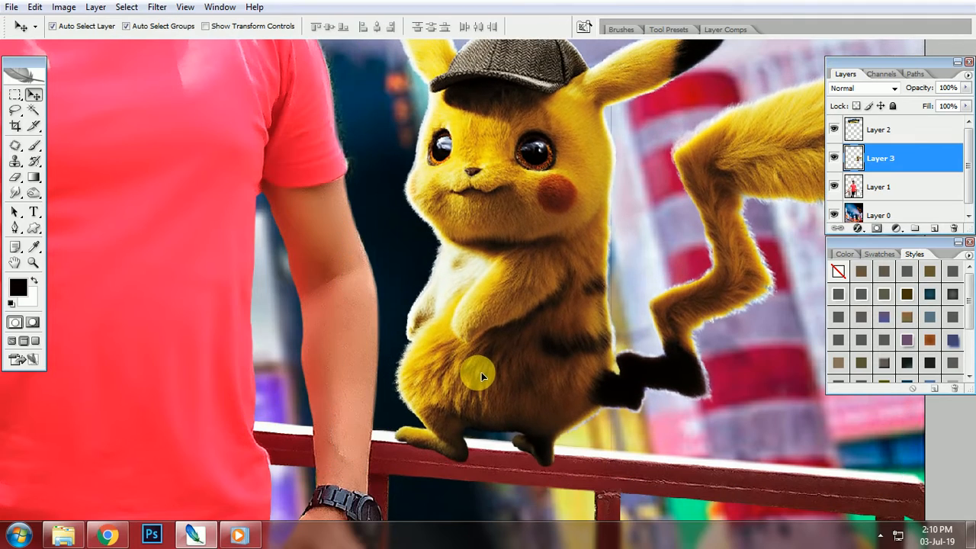
Paint a black shadow under Pikachu's feet on a new layer with a size 70 brush, and lower the layer opacity to about 58%
scroll(481, 372, "down", 4, "alt")
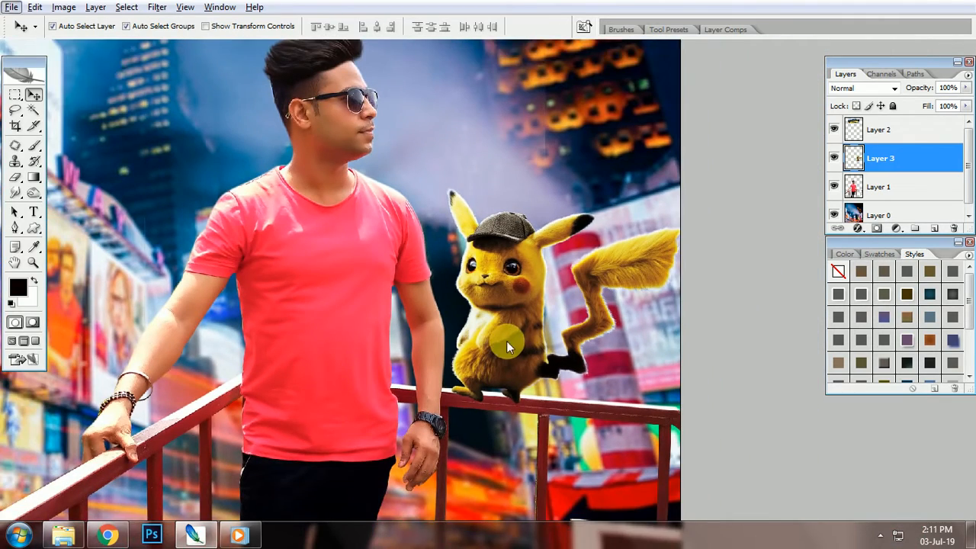
scroll(507, 341, "up", 1)
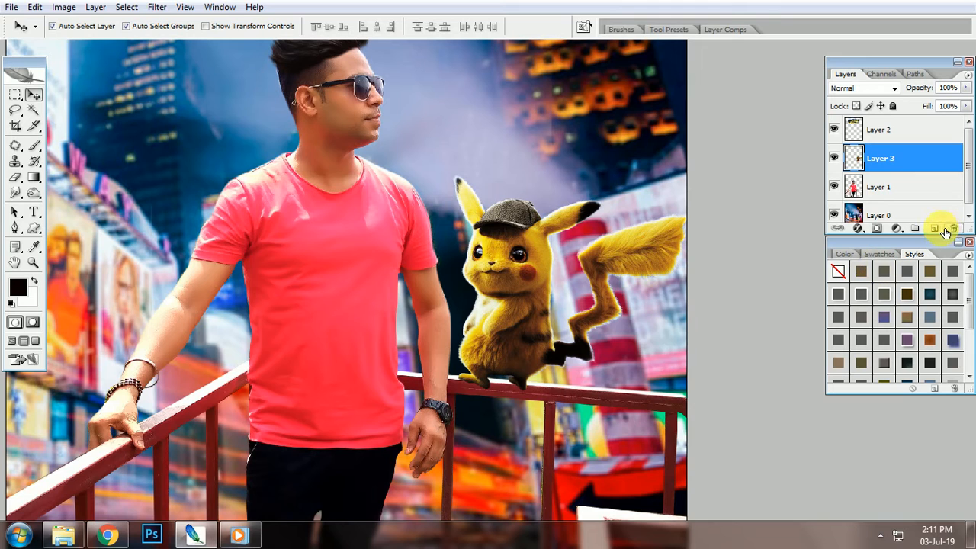
left_click_drag(34, 144, 80, 145)
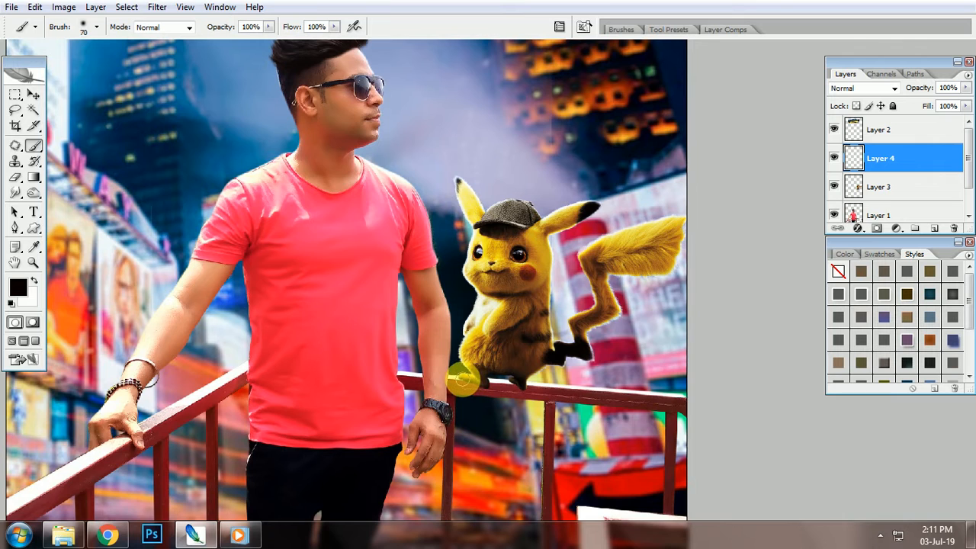
left_click_drag(483, 386, 511, 379)
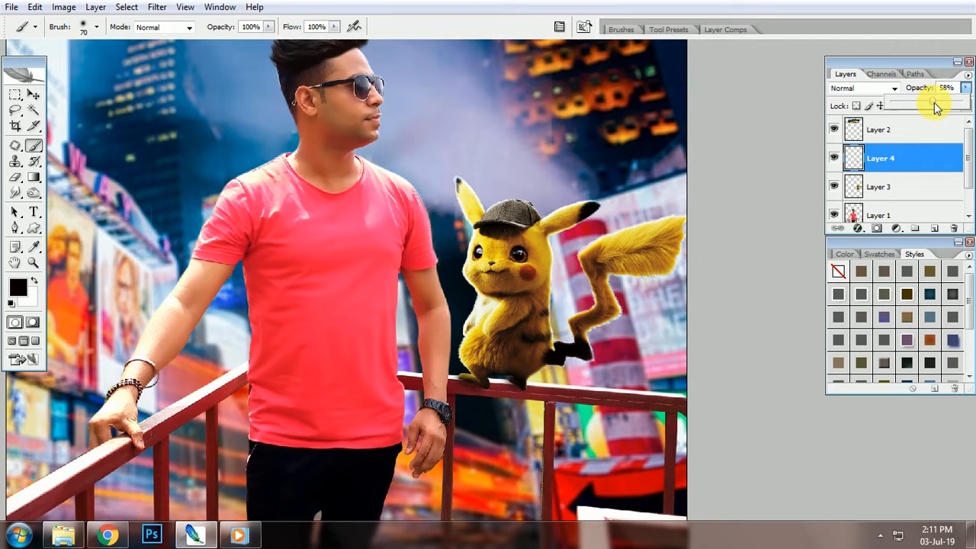
Select the Pikachu layer with the Move tool and bring it to the front of the layer stack
left_click(18, 94)
left_click(526, 318)
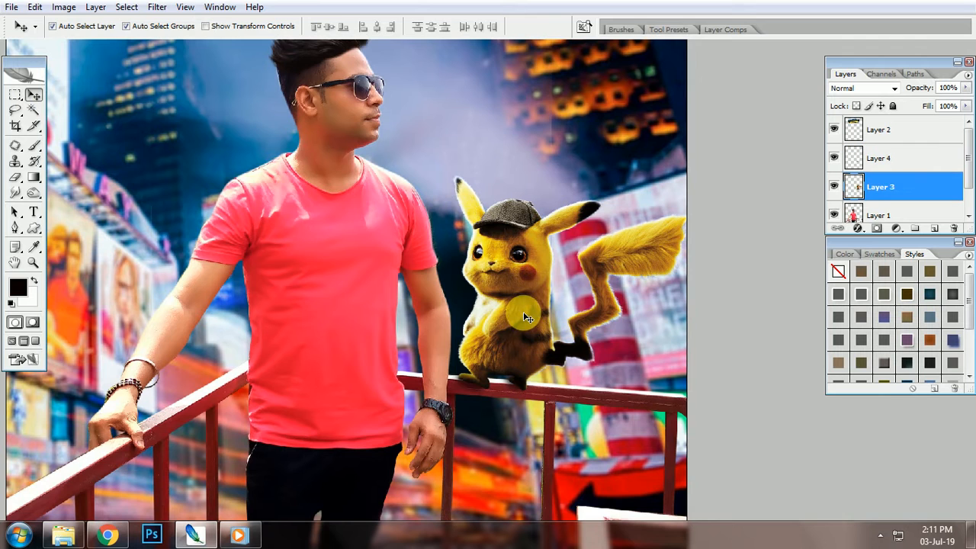
key("ctrl+shift+bracketright")
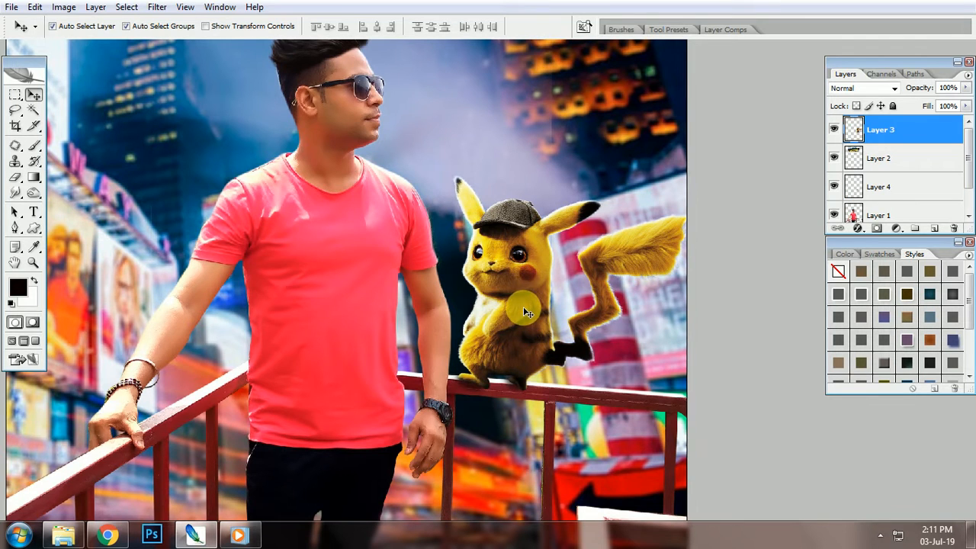
Open lighting-png and copy the whole lightning image into the poster as a new layer
left_click(63, 535)
left_click_drag(399, 135, 355, 294)
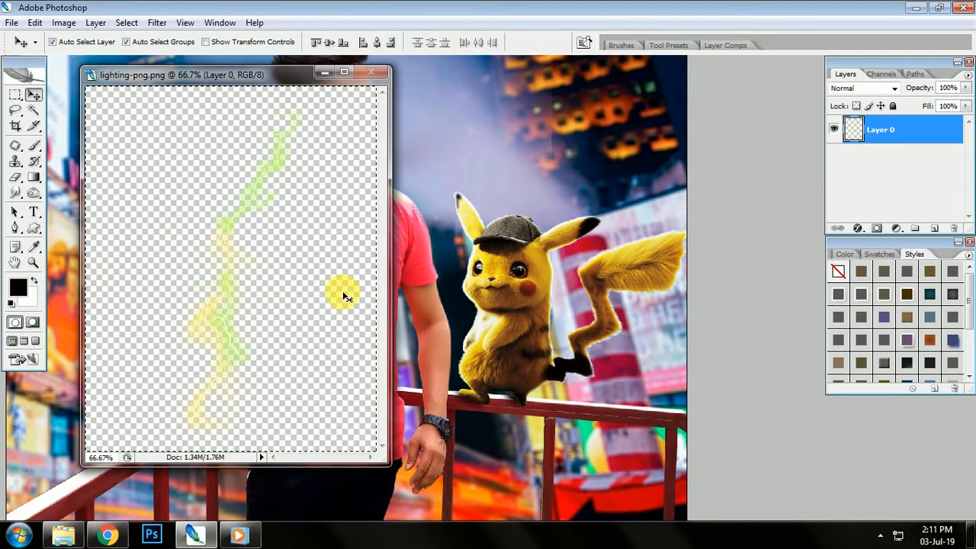
key("ctrl+c")
left_click(622, 294)
key("ctrl+v")
Scale the lightning to about 209% and position it running down from Pikachu's tail
key("ctrl+t")
scroll(367, 267, "down", 2)
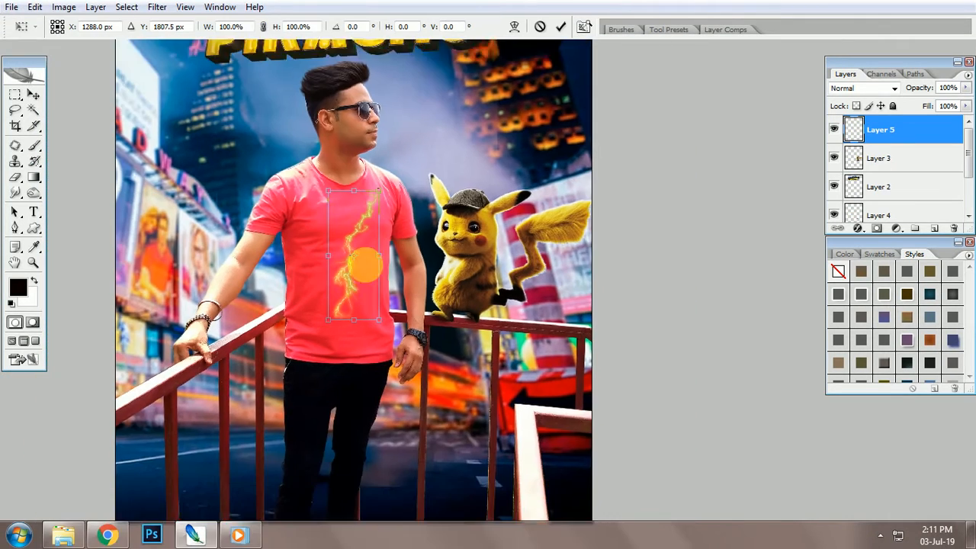
scroll(355, 252, "down", 1)
left_click_drag(355, 240, 557, 272)
left_click_drag(529, 337, 458, 487)
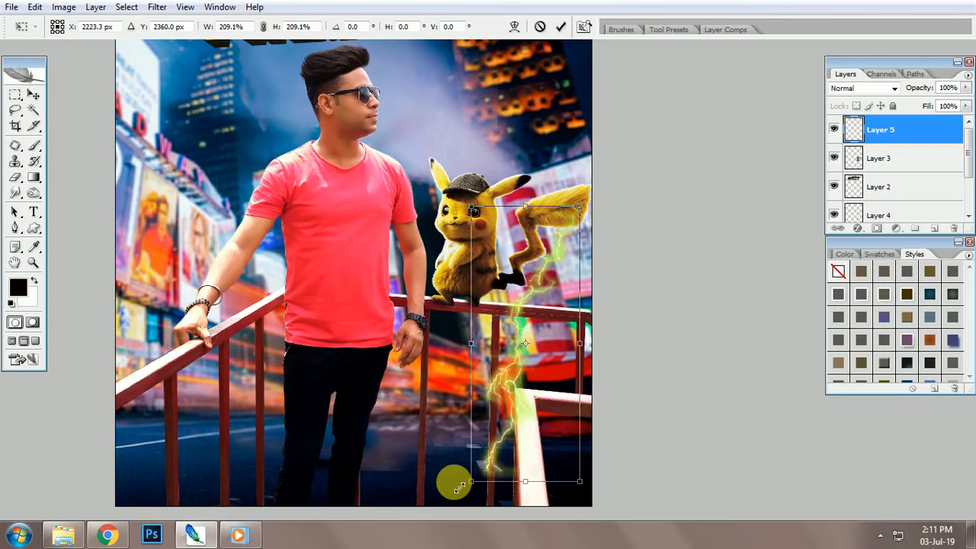
key("Return")
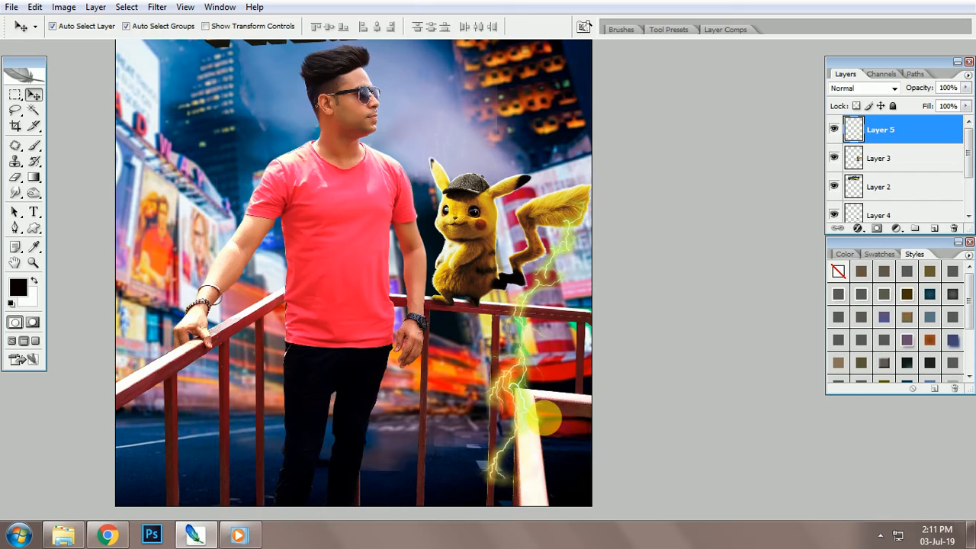
key("ctrl+i")
key("ctrl+z")
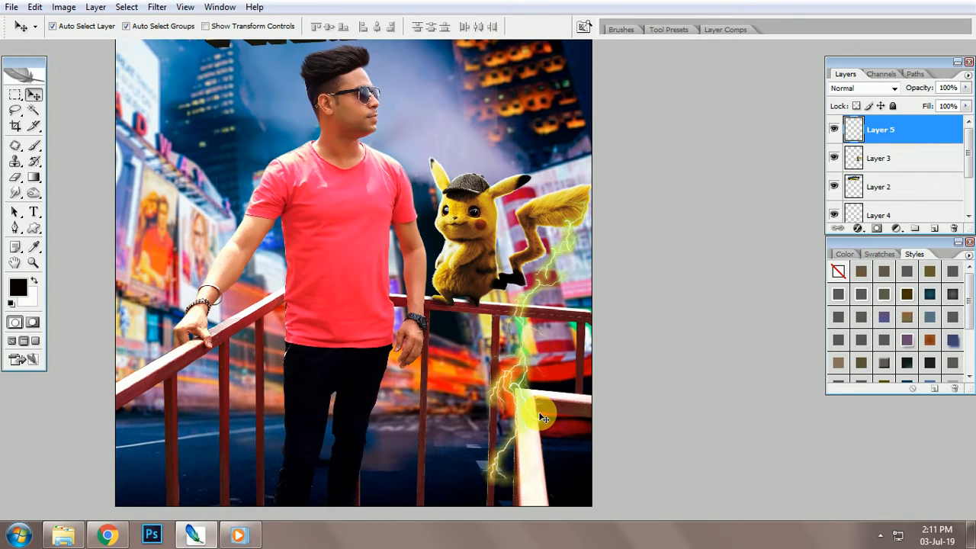
left_click(629, 228)
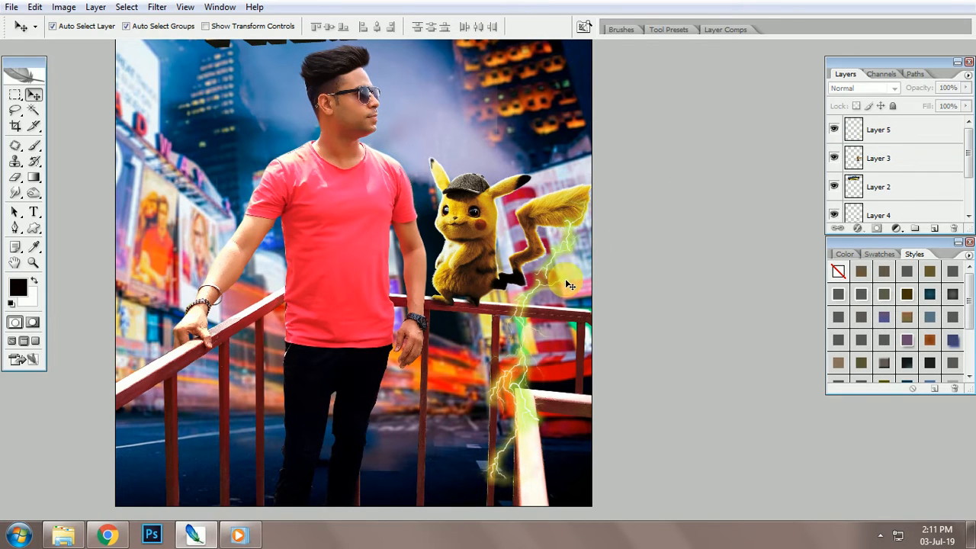
Rotate the lightning layer about -4.7° and scale it down so it runs from Pikachu's tail toward the white railing post
right_click(545, 271)
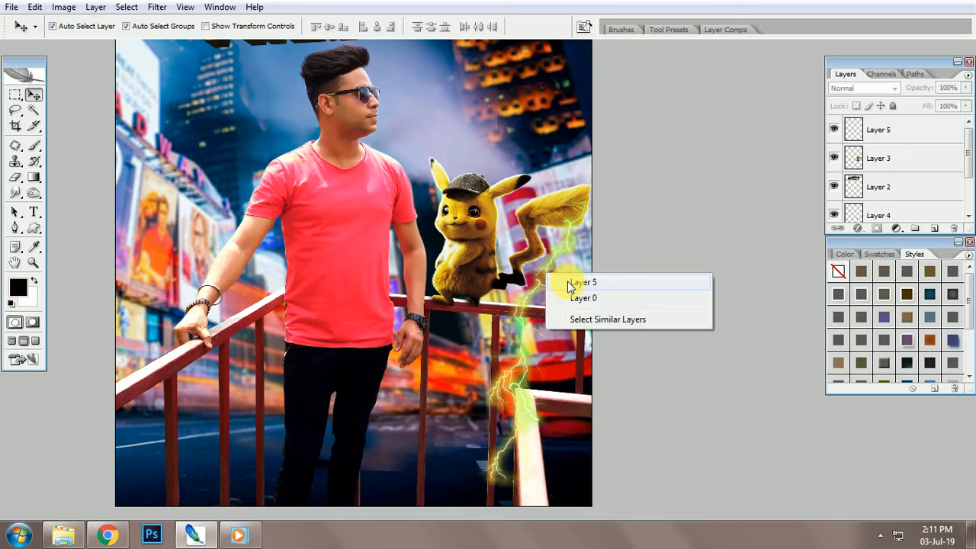
left_click(580, 279)
key("ctrl+t")
left_click_drag(648, 232, 581, 242)
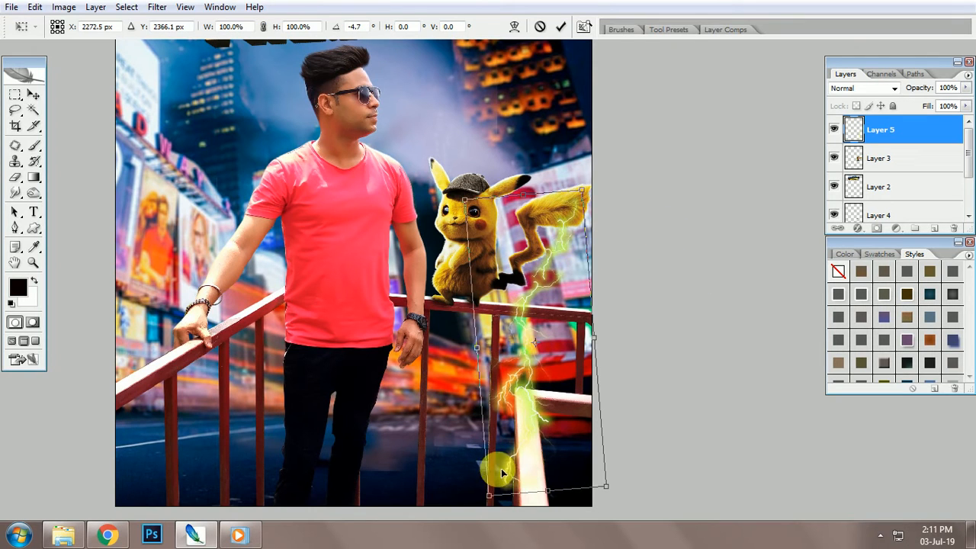
left_click_drag(488, 499, 533, 424)
key("Return")
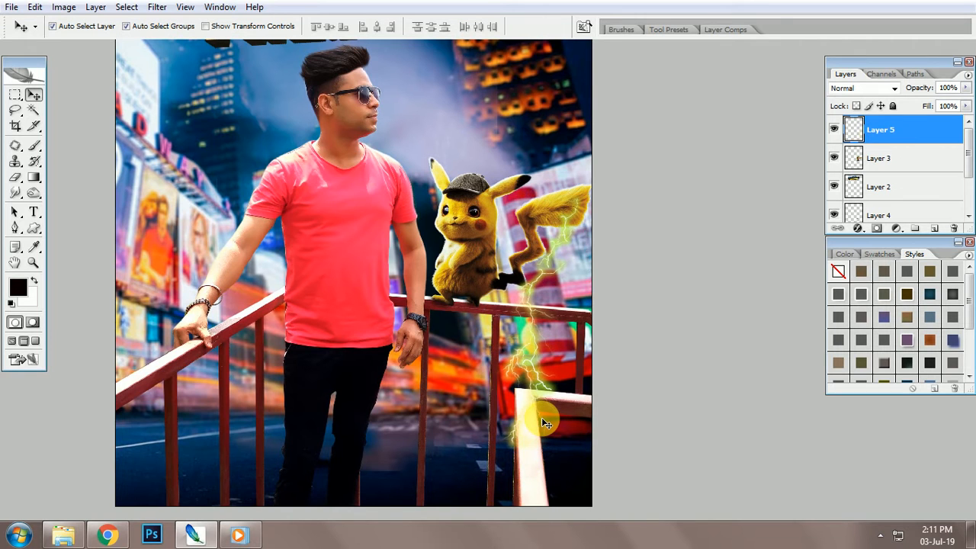
Reduce the lightning layer's lightness to about -4 with Hue/Saturation
key("ctrl+u")
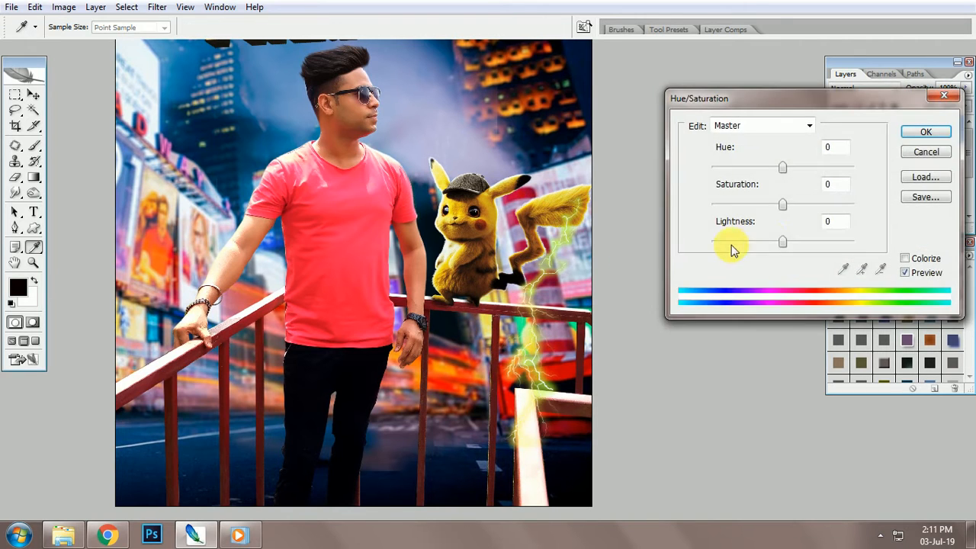
left_click_drag(771, 242, 780, 242)
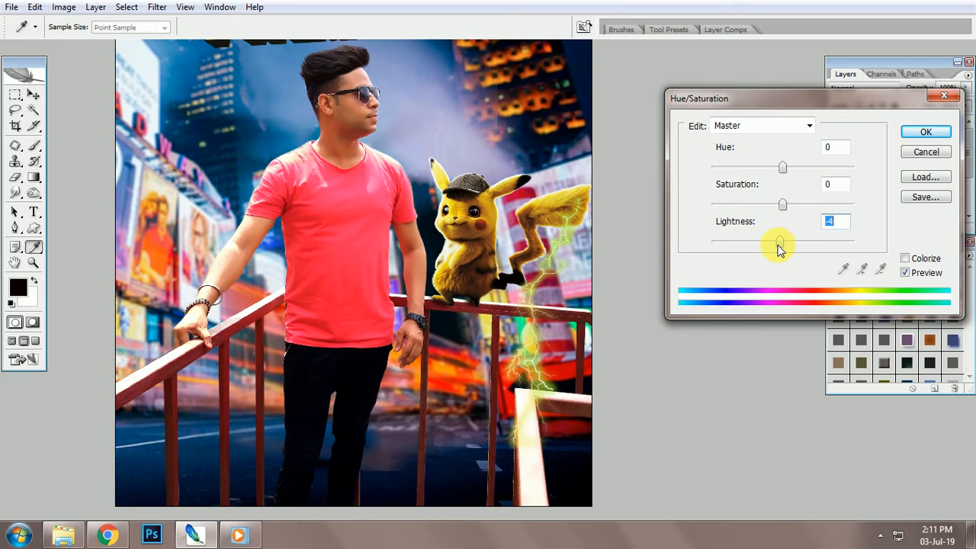
key("Return")
left_click(64, 535)
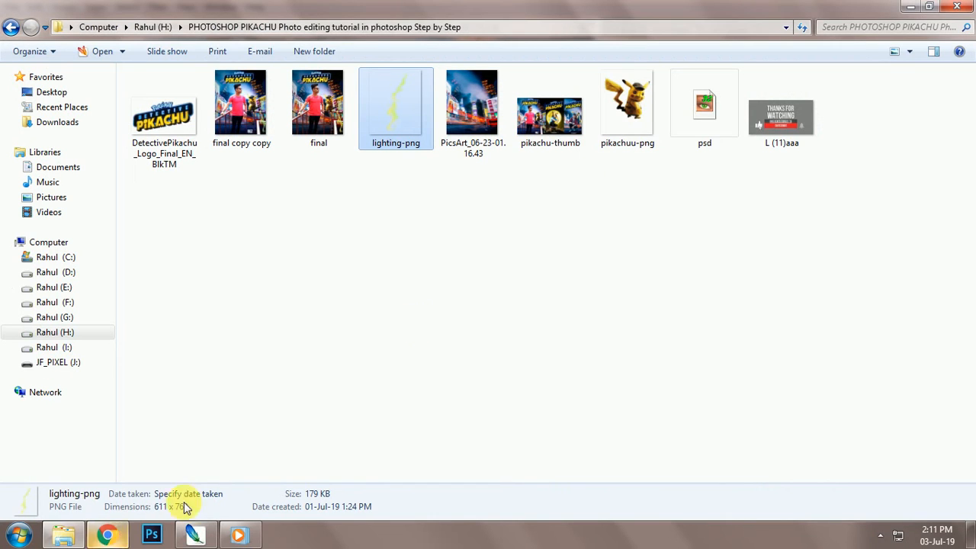
left_click(565, 220)
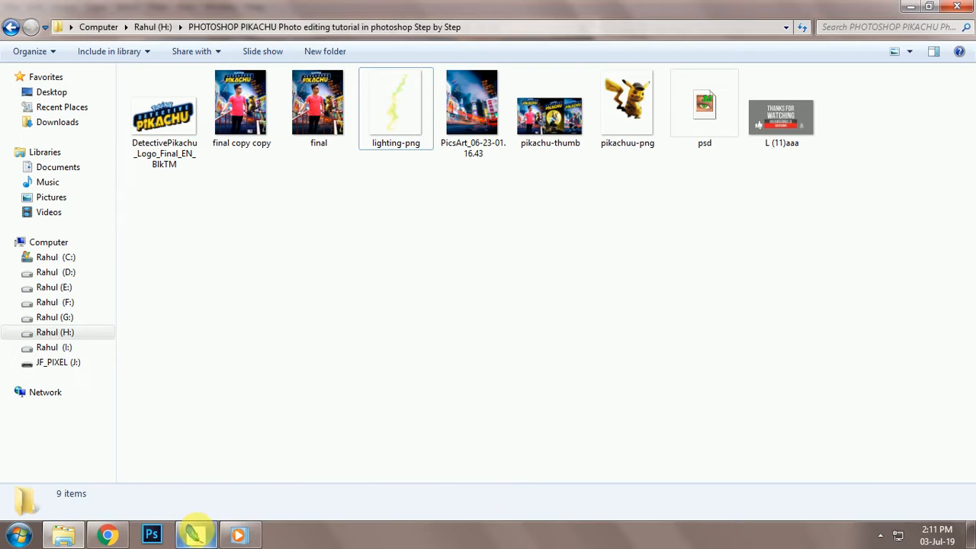
left_click(196, 534)
Merge all visible layers of the poster into one layer
scroll(437, 260, "down", 2)
left_click_drag(385, 183, 411, 255)
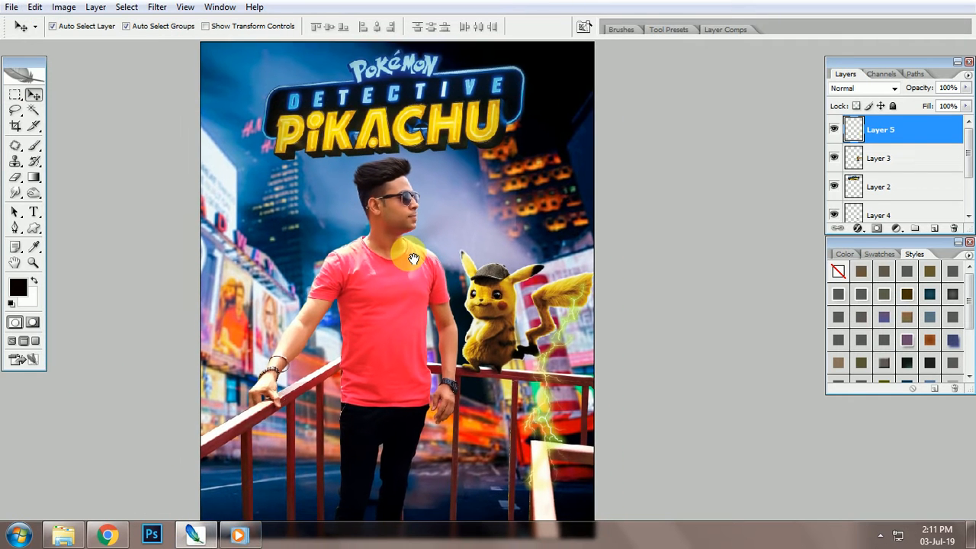
scroll(410, 255, "down", 1)
left_click_drag(444, 299, 433, 306)
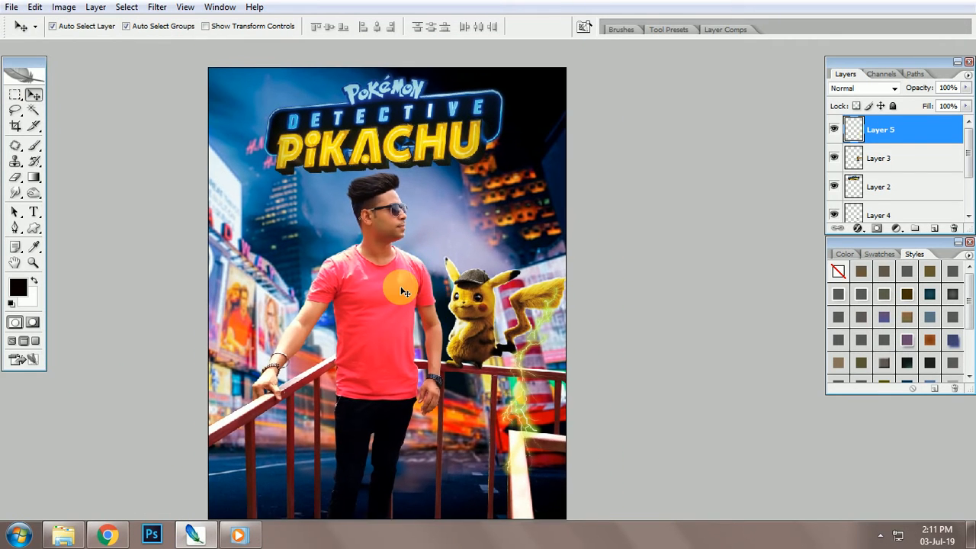
key("ctrl+shift+e")
mouse_move(402, 241)
left_mouse_down()
mouse_move(392, 233)
mouse_move(413, 242)
mouse_move(387, 240)
left_mouse_up()
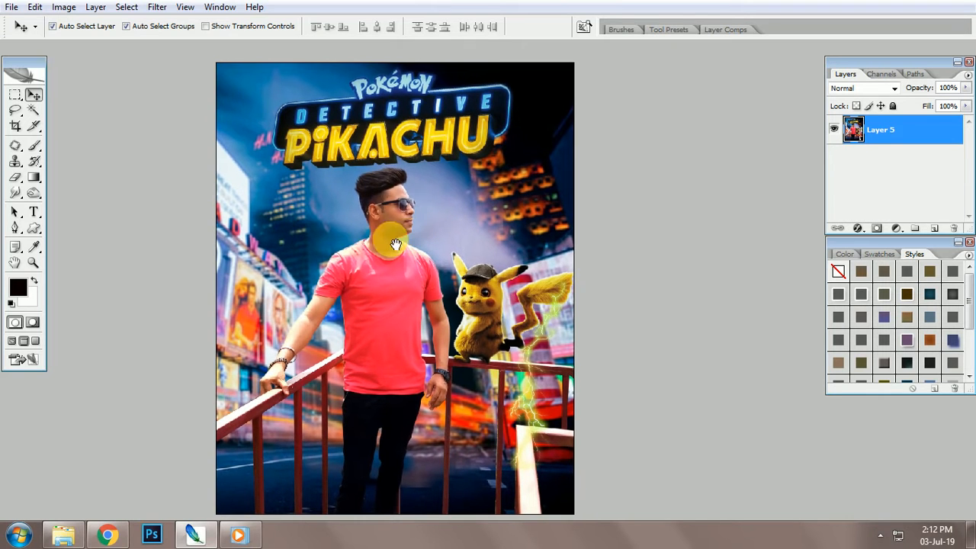
Add a new layer, fill it with a violet-to-orange linear gradient from upper-left to lower-right corner, and invert its colours
left_click(936, 229)
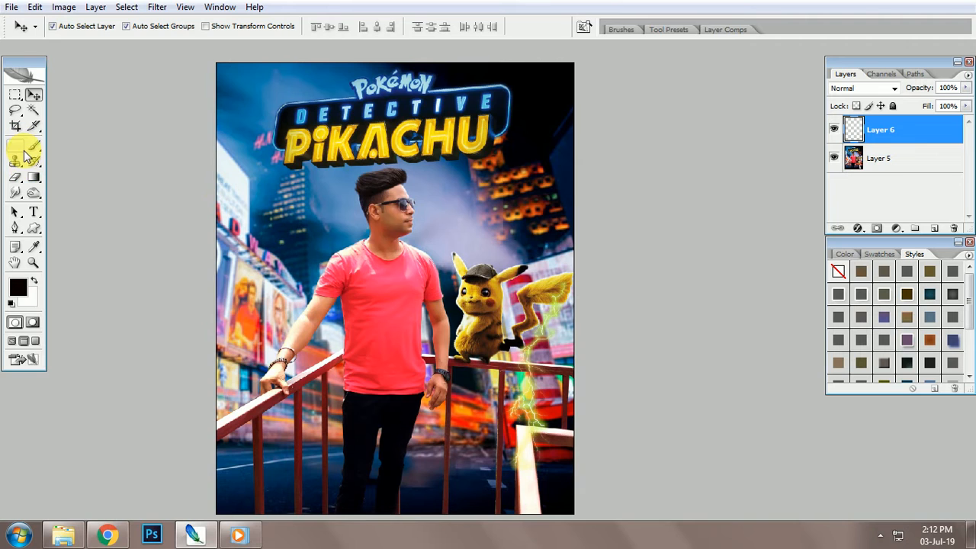
left_click(33, 183)
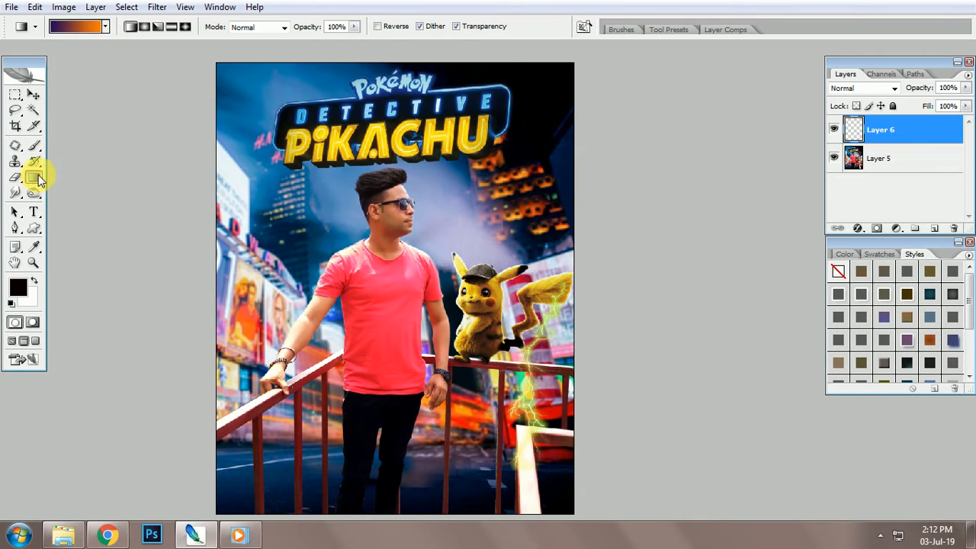
left_click(106, 29)
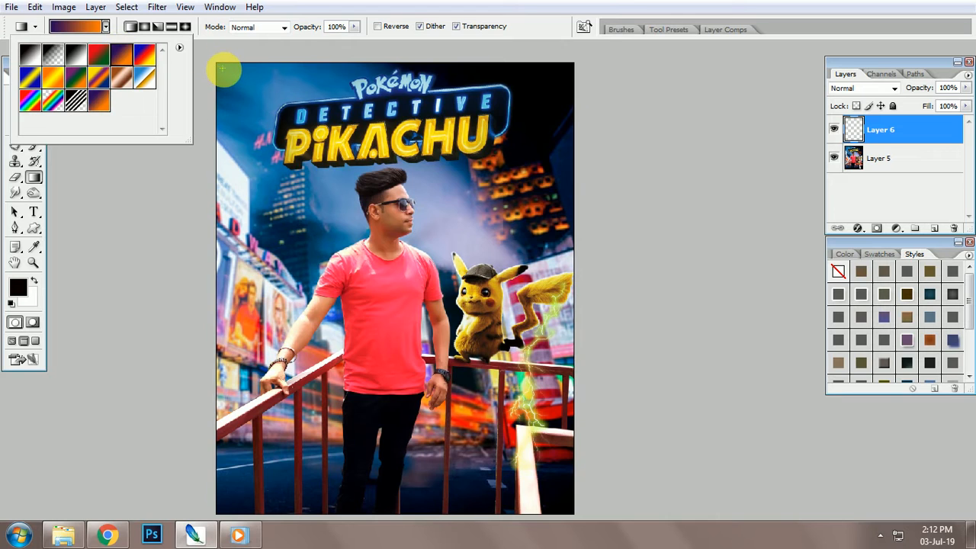
left_click_drag(223, 70, 562, 499)
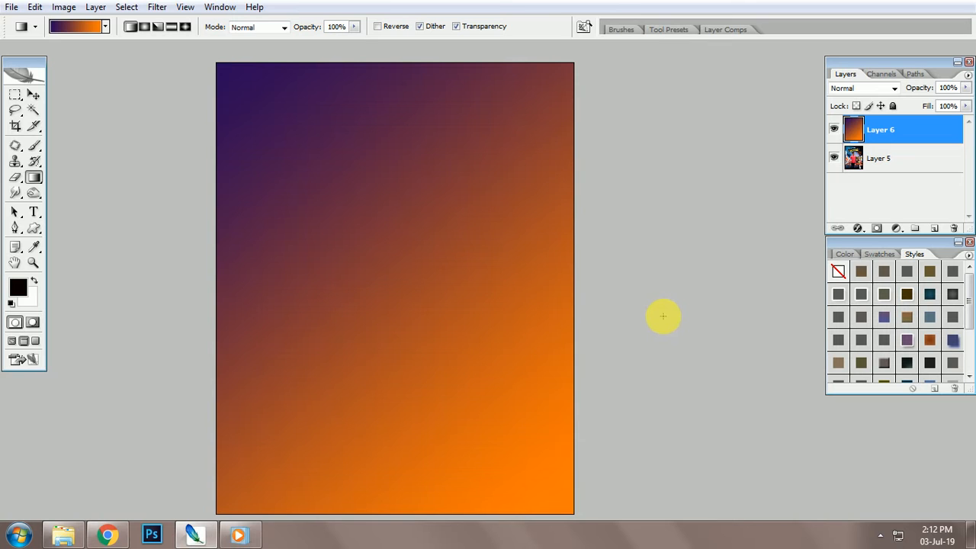
key("ctrl+i")
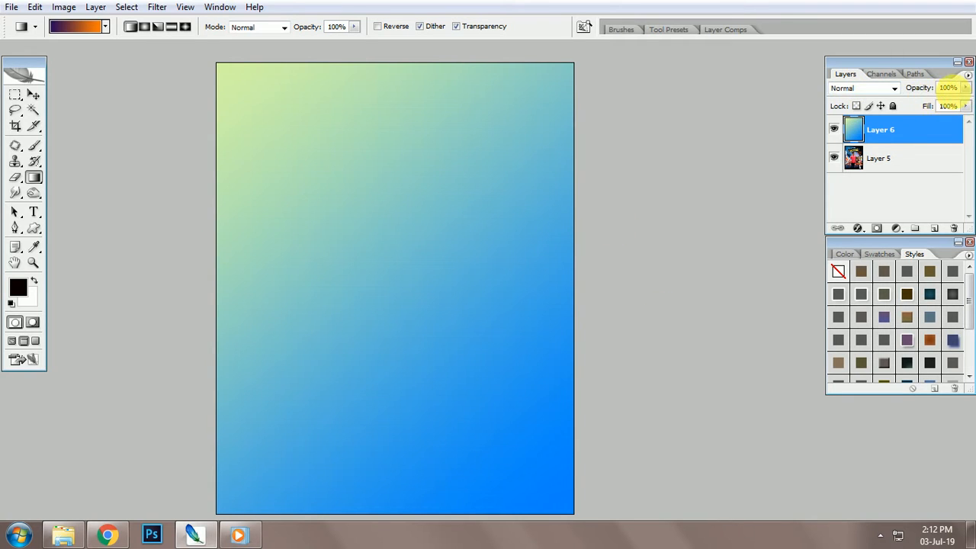
Set the gradient layer's opacity to 38% and its blending mode to Overlay
type("38")
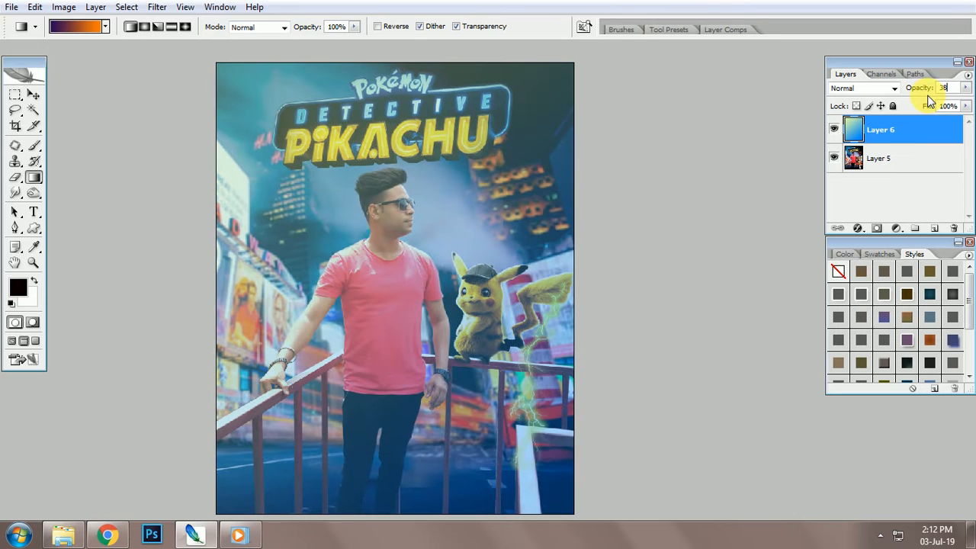
left_click(883, 88)
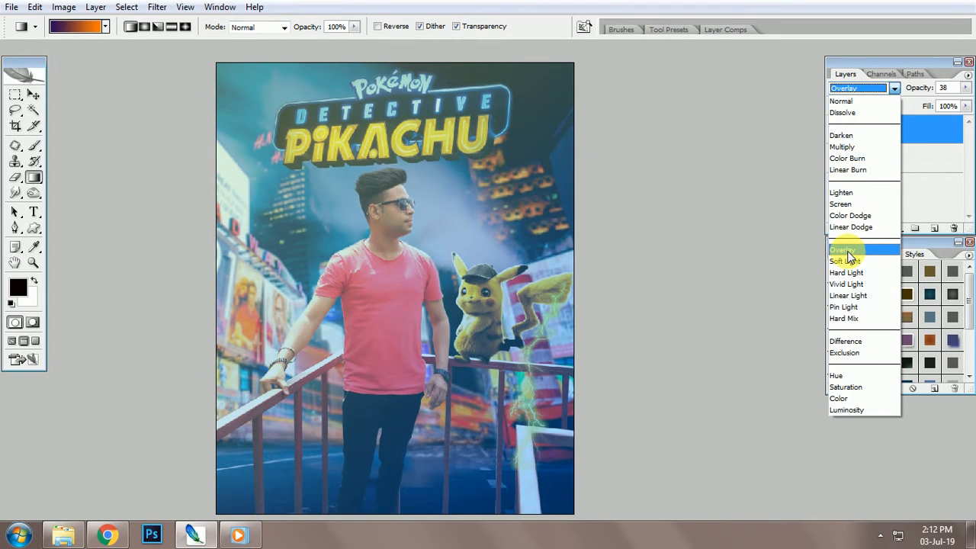
left_click(857, 247)
left_click(34, 95)
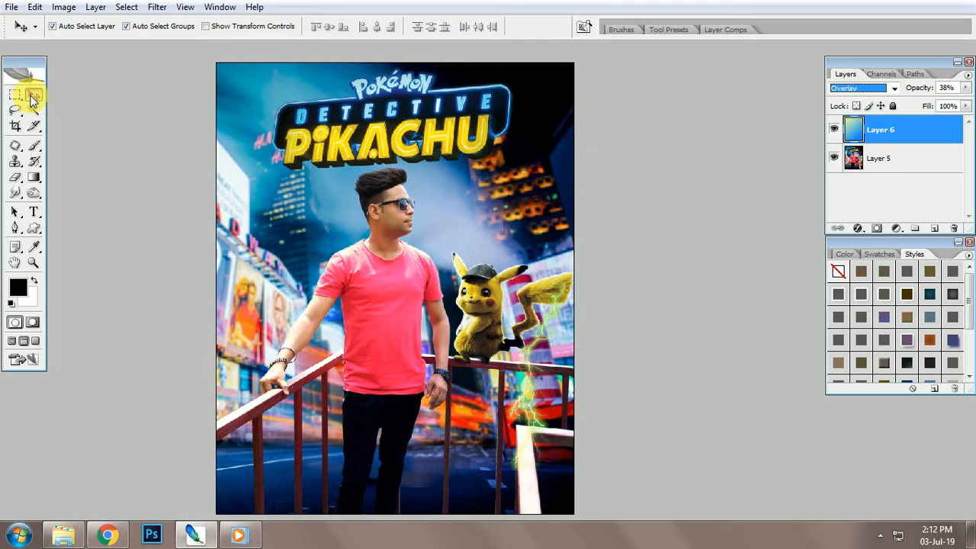
Apply Color Balance to the merged poster layer, shifting the midtones to +18 blue and slightly toward red
left_click(898, 167)
left_click(64, 8)
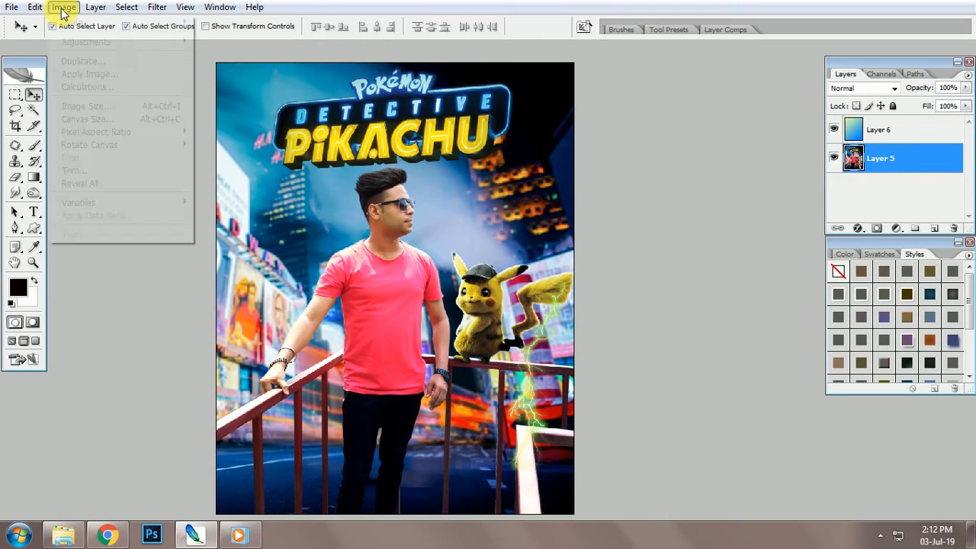
mouse_move(91, 48)
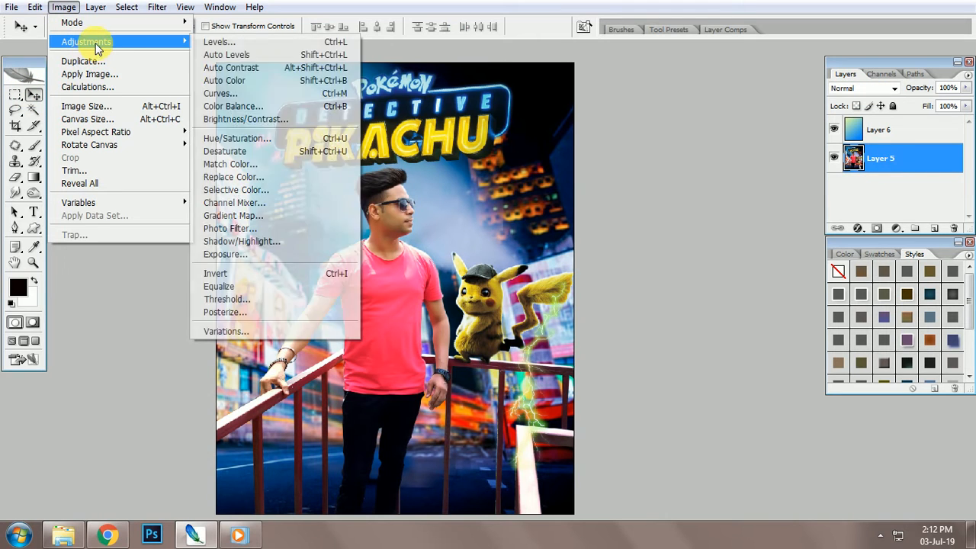
left_click(250, 107)
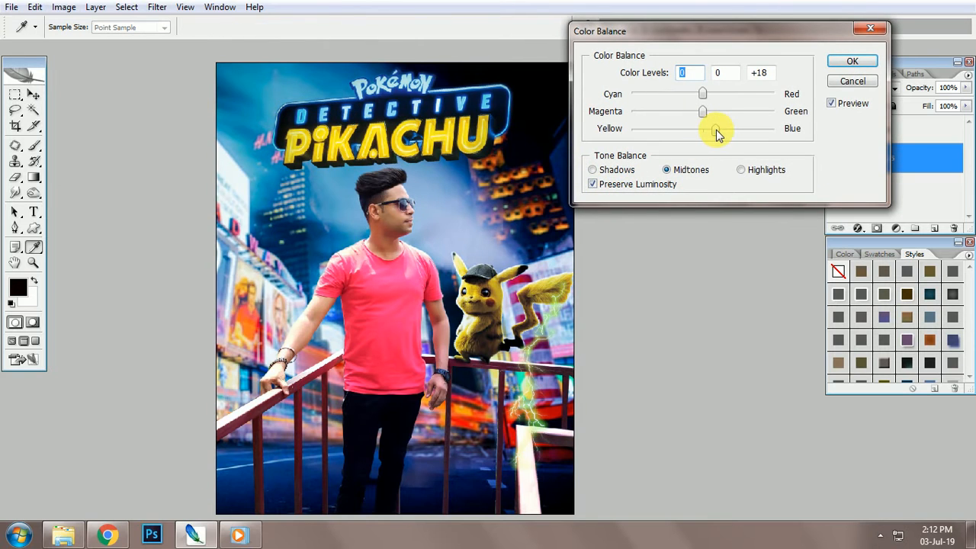
left_click(852, 61)
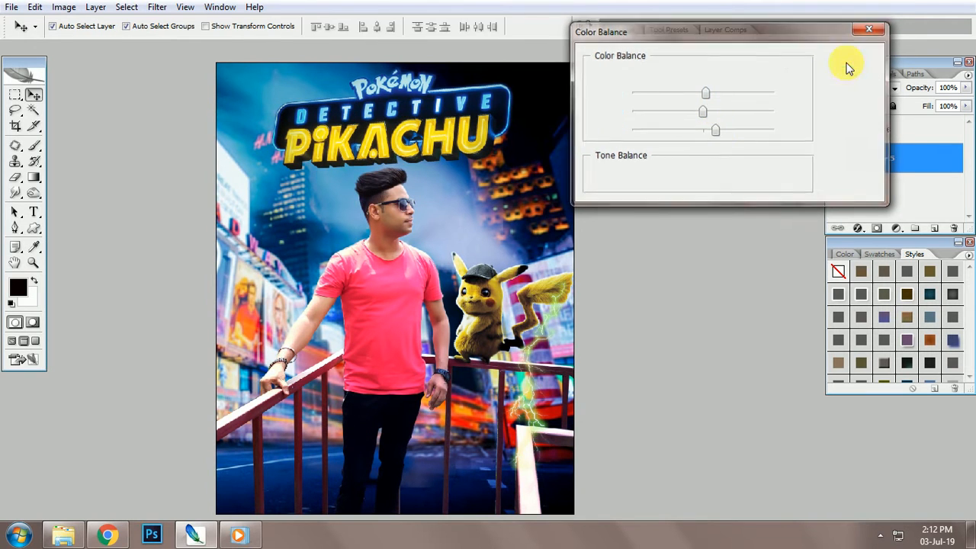
Raise the poster layer's saturation slightly with Hue/Saturation and merge it with the gradient layer
key("ctrl+u")
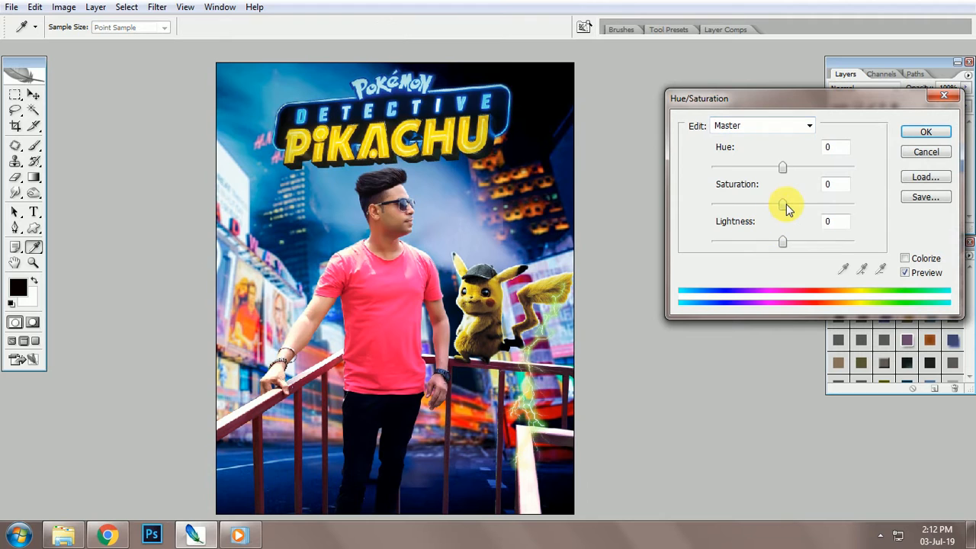
left_click_drag(786, 203, 789, 208)
key("Return")
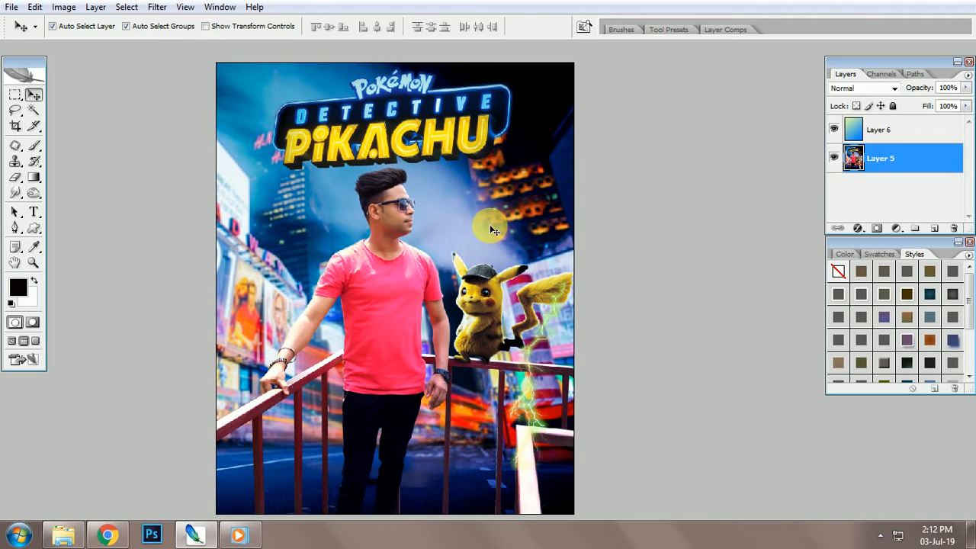
key("ctrl+shift+e")
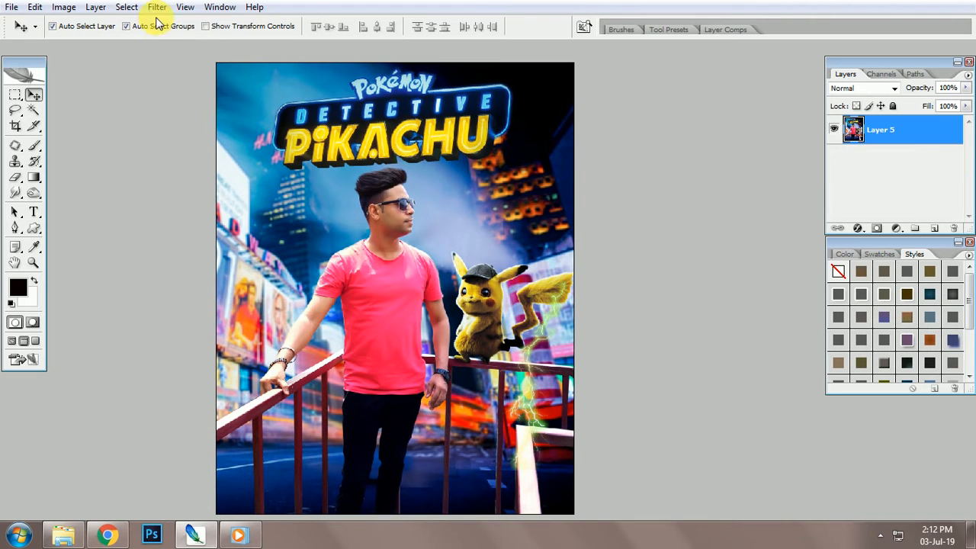
Try the Lighting Effects filter on the poster with an Omni light at intensity 21
left_click(157, 8)
mouse_move(175, 189)
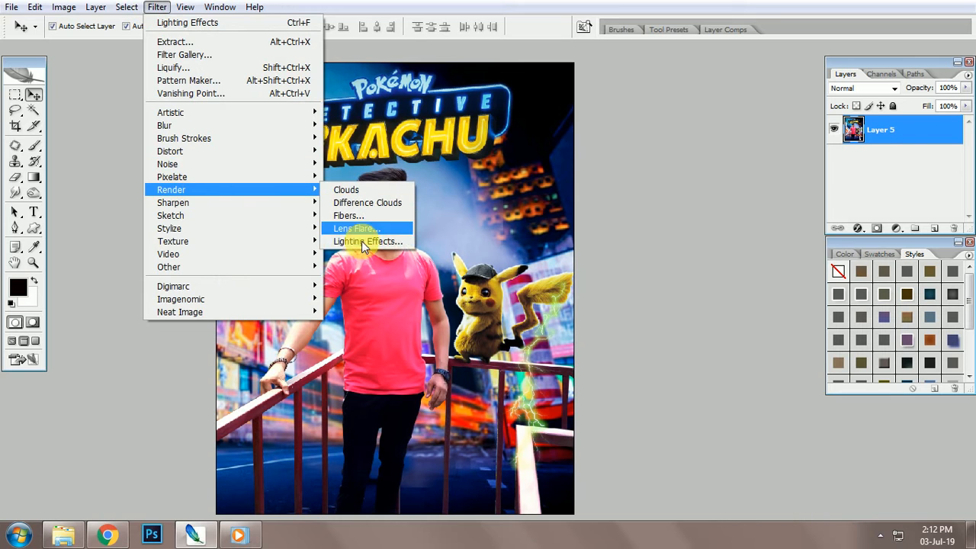
left_click(359, 241)
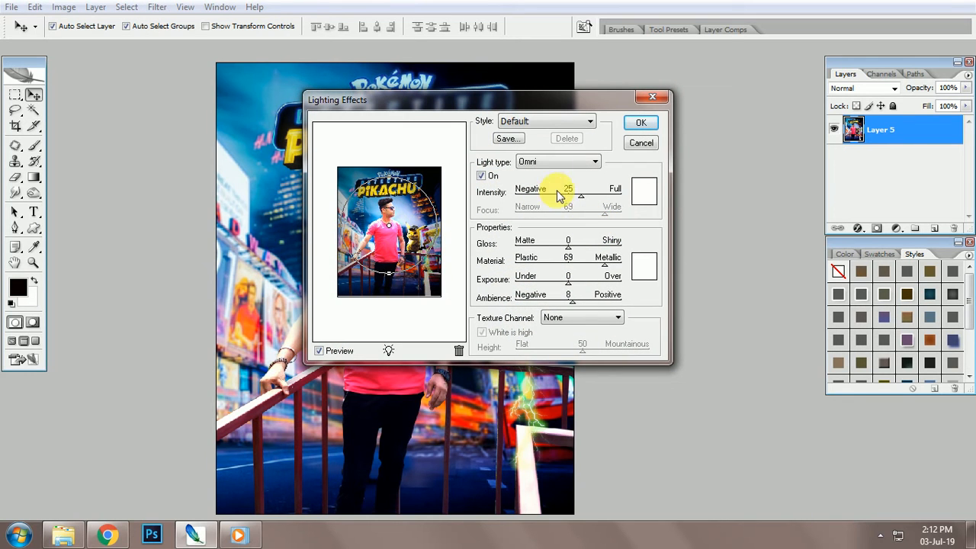
left_click(645, 128)
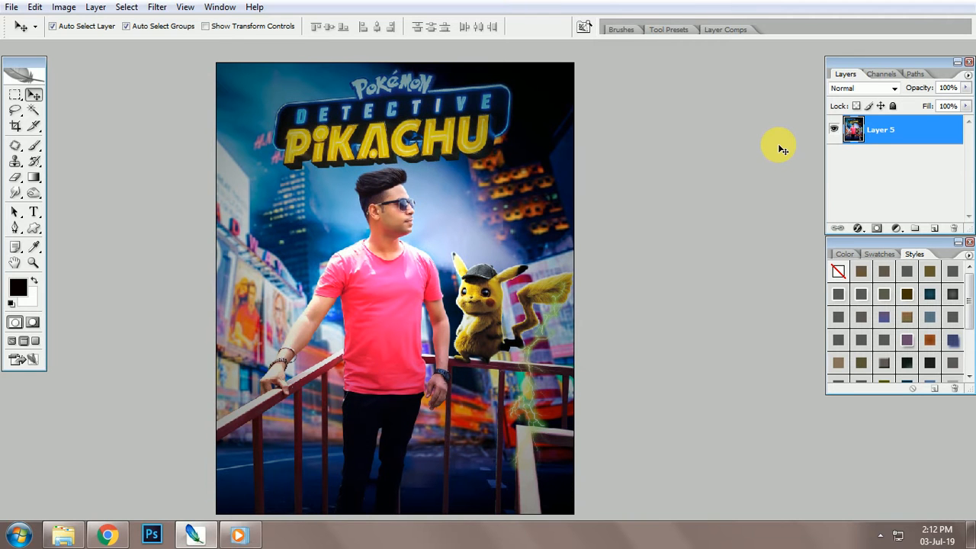
Try Lighting Effects with the Omni light's circle enlarged past the poster's sides, its centre raised on the man, and its intensity adjusted
left_click(157, 7)
mouse_move(172, 126)
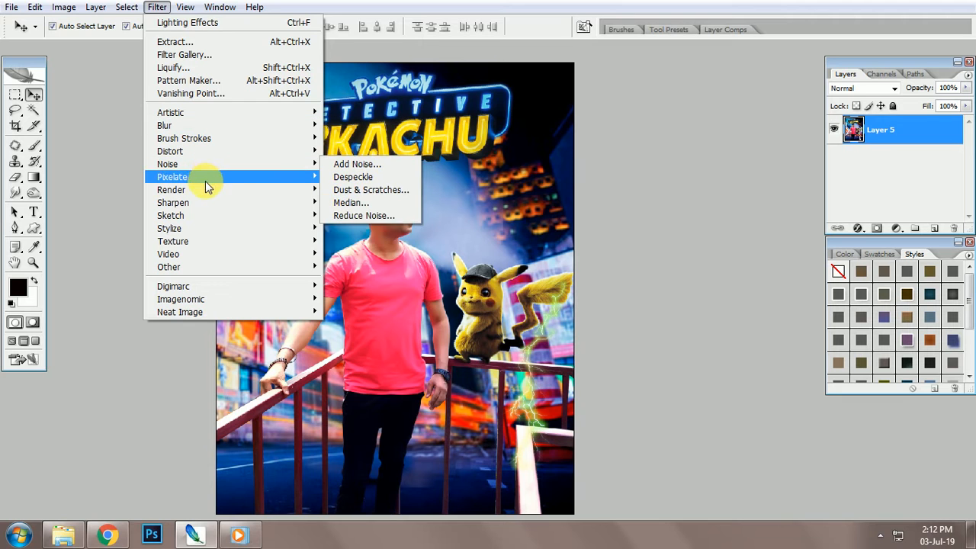
mouse_move(215, 188)
left_click(362, 239)
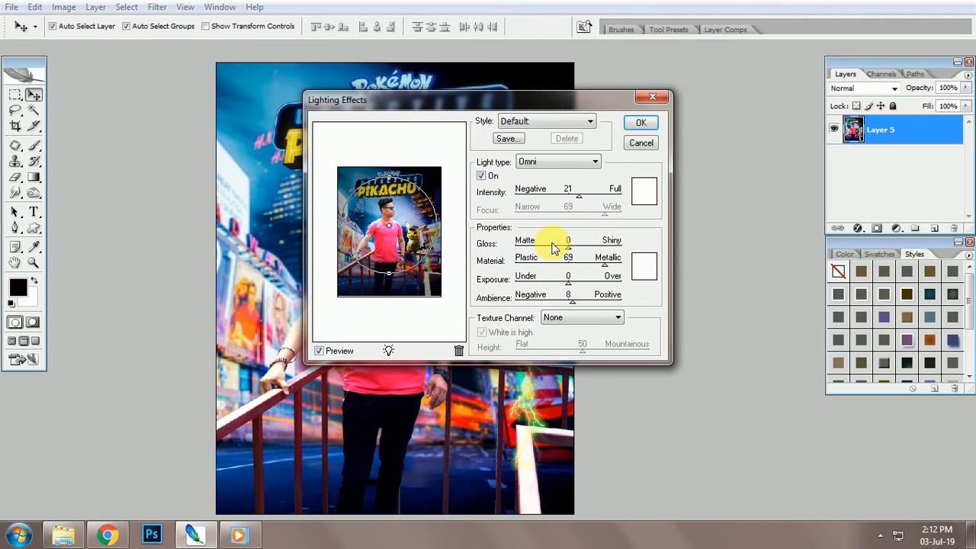
left_click_drag(394, 290, 393, 285)
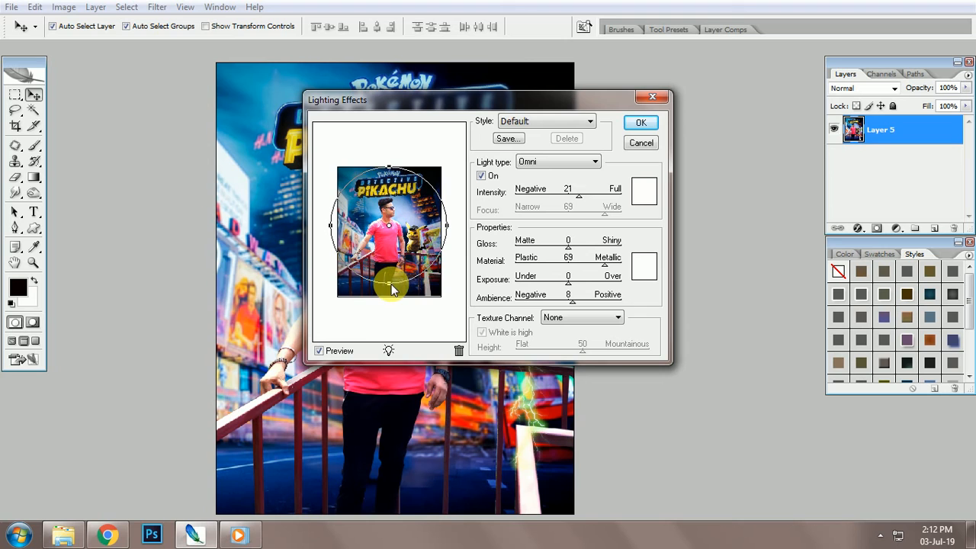
left_click_drag(388, 168, 389, 160)
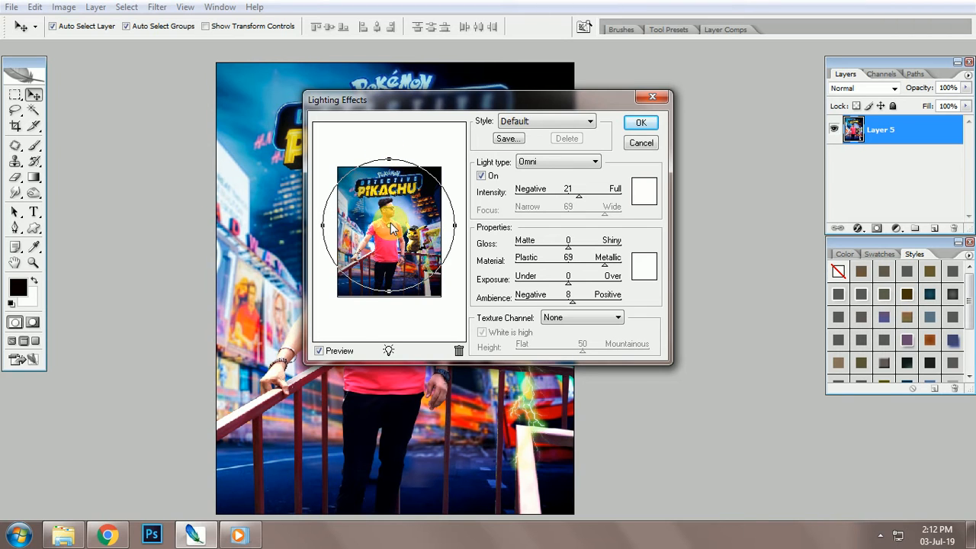
left_click_drag(389, 213, 391, 225)
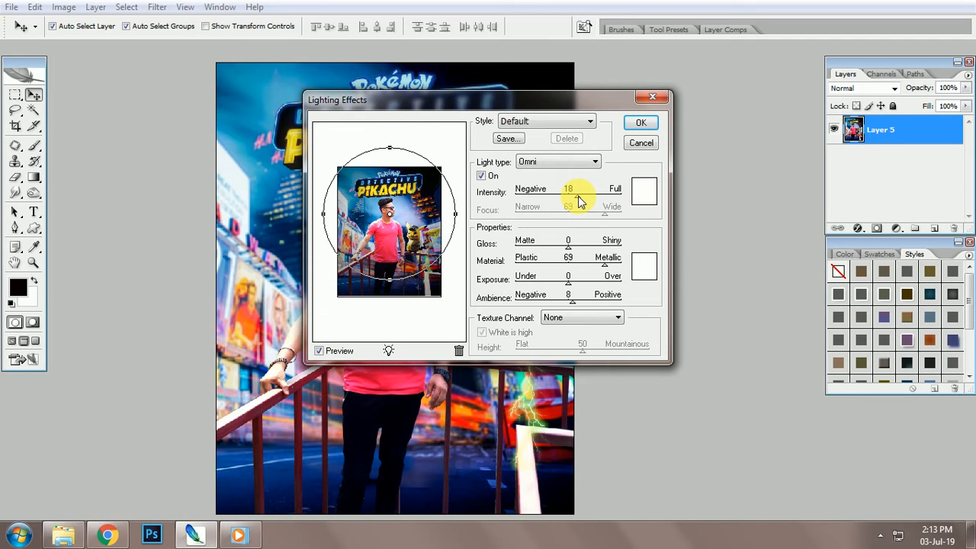
left_click_drag(578, 199, 581, 200)
left_click(640, 124)
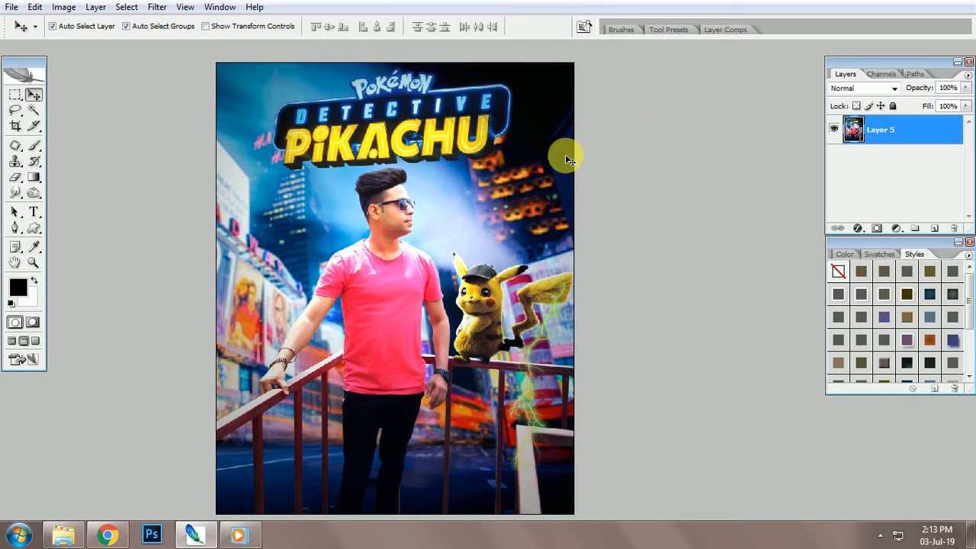
Duplicate the poster layer, lower the lit copy's opacity to 75% and compare it with the original layer
right_click(921, 132)
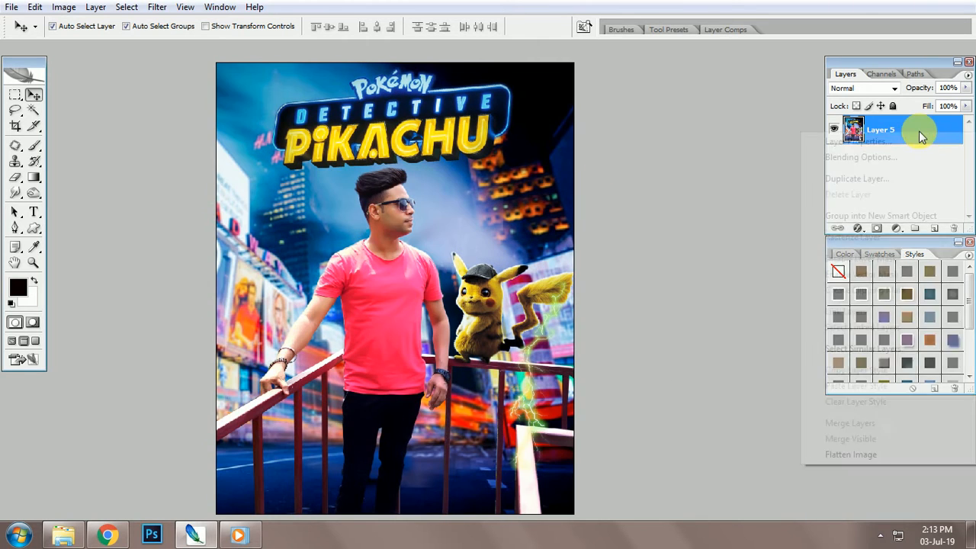
left_click(855, 178)
left_click(624, 162)
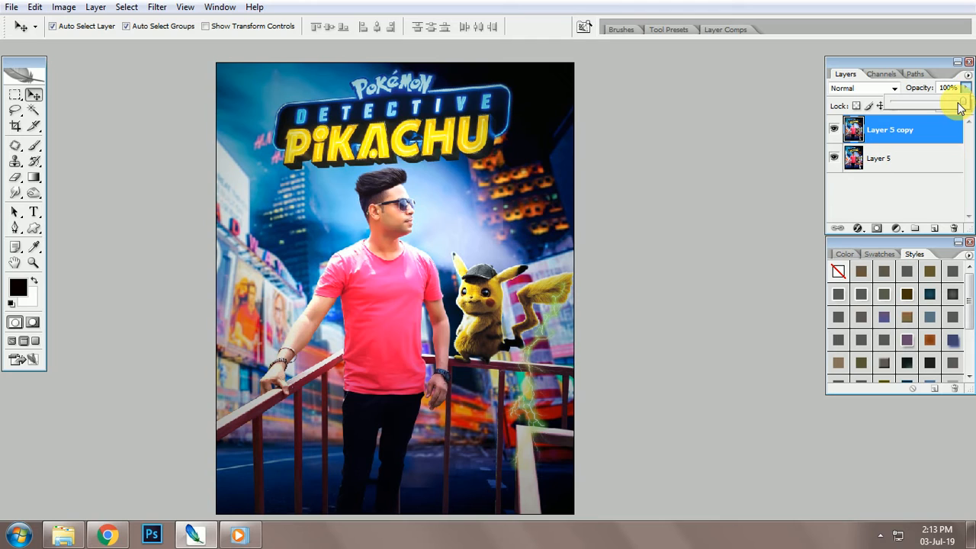
left_click_drag(960, 108, 948, 107)
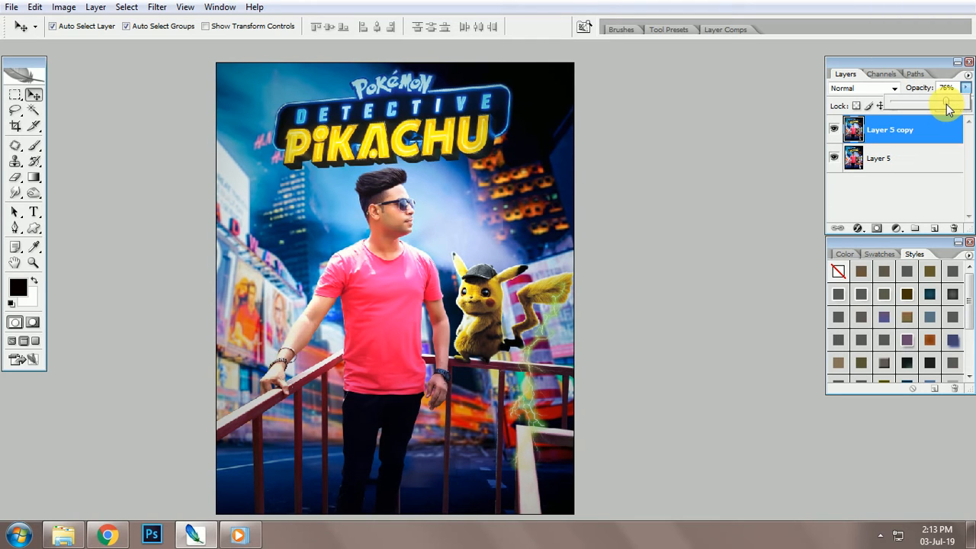
left_click(836, 130)
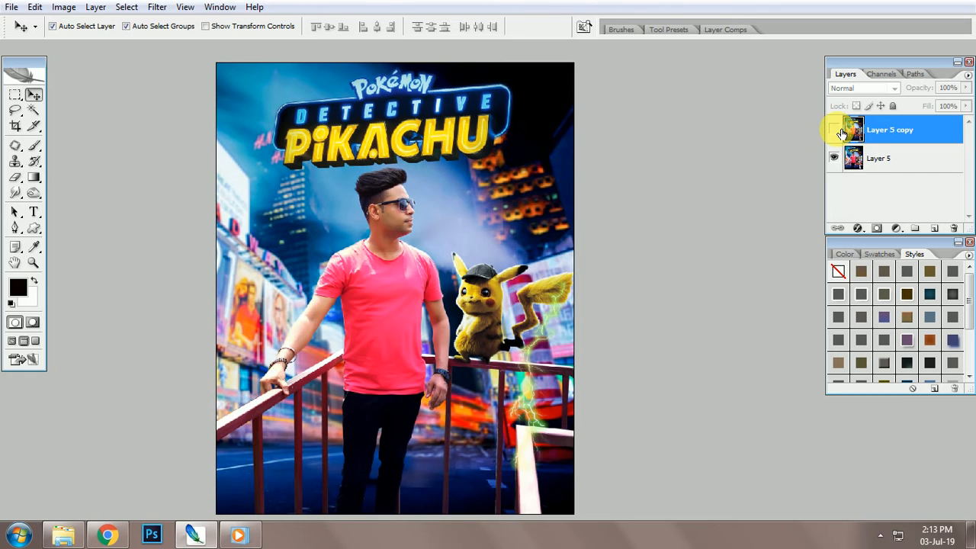
left_click(840, 131)
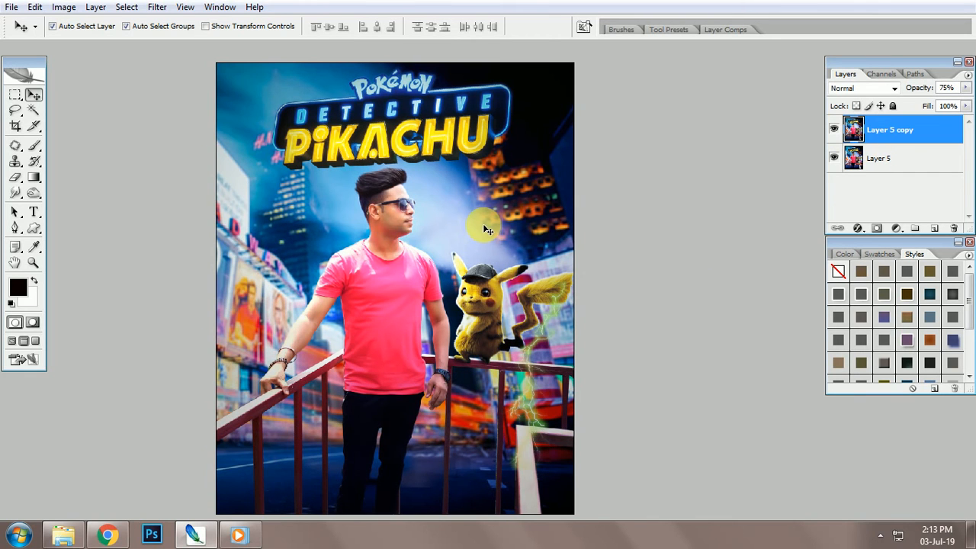
Merge the 75% poster copy with the layer below and show the result enlarged in a maximized standard document window
key("f")
key("f")
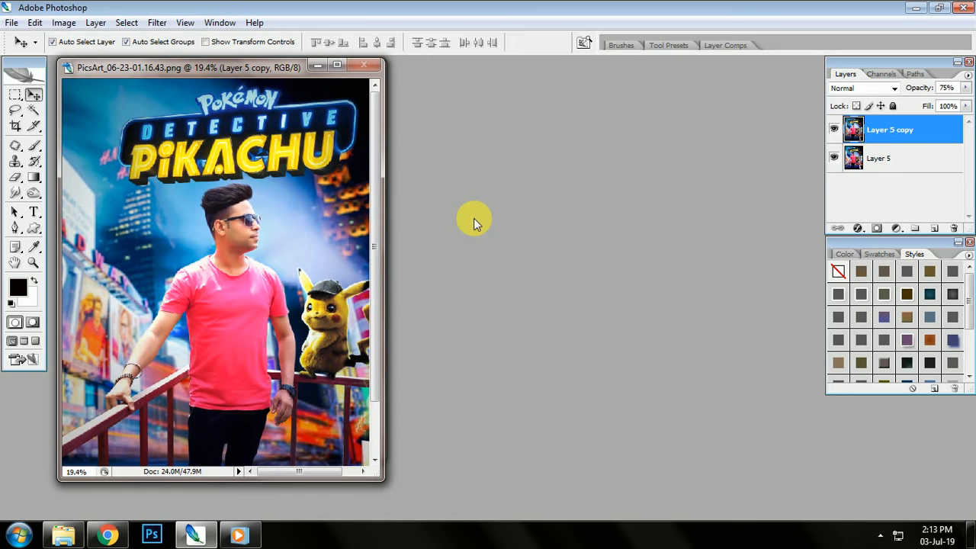
key("ctrl+e")
key("h")
right_click(292, 187)
left_click(336, 194)
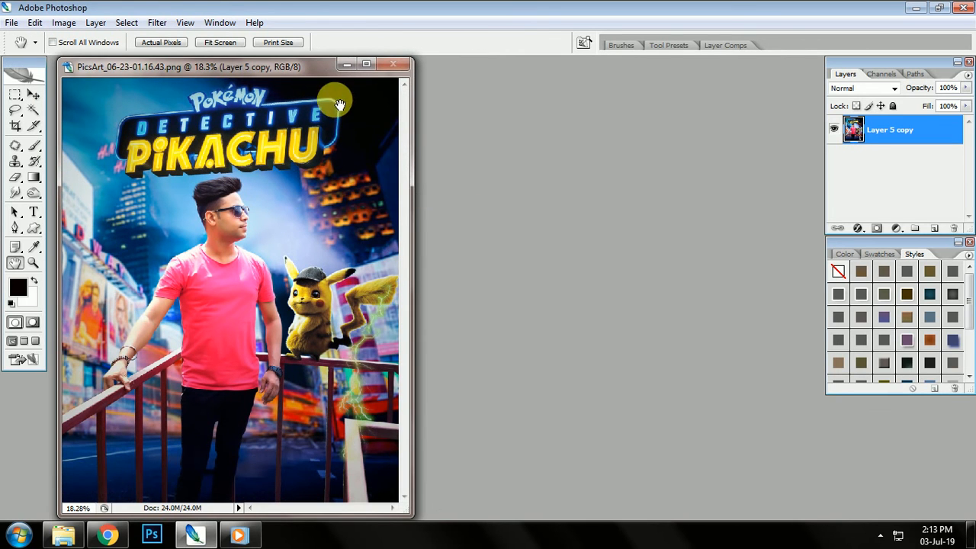
left_click(364, 68)
left_click(517, 246, "ctrl")
left_click_drag(560, 210, 549, 234)
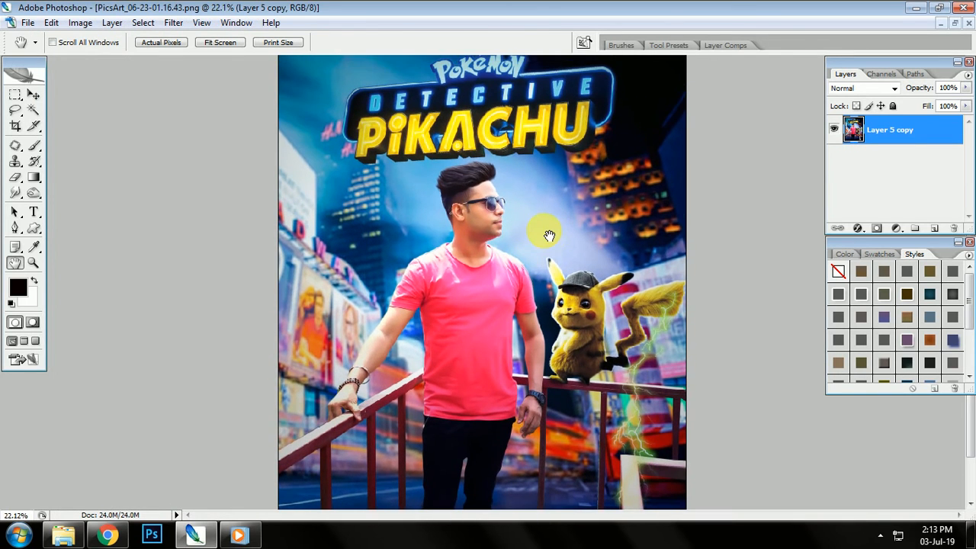
Switch to Windows Explorer and view the poster project's images full screen, including the Detective Pikachu logo
left_click(73, 531)
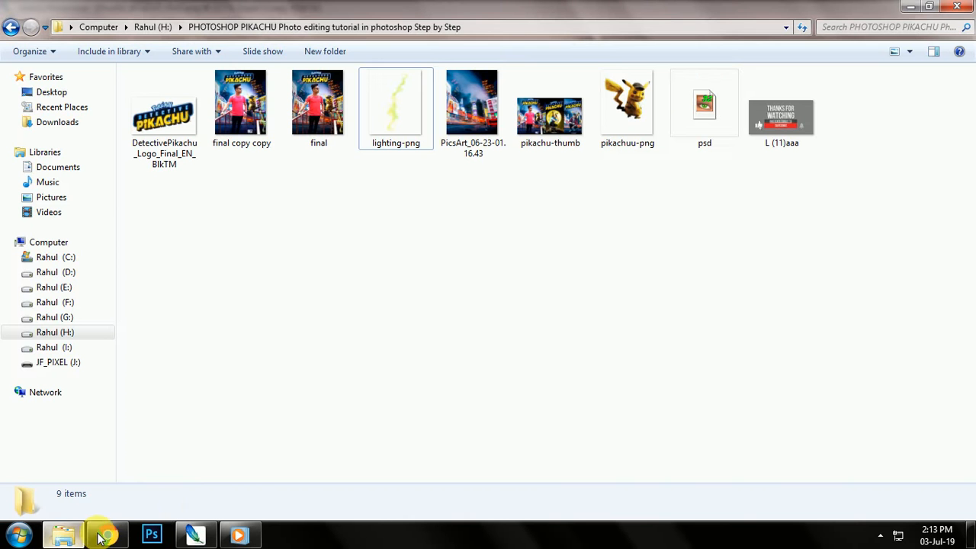
left_click(250, 128)
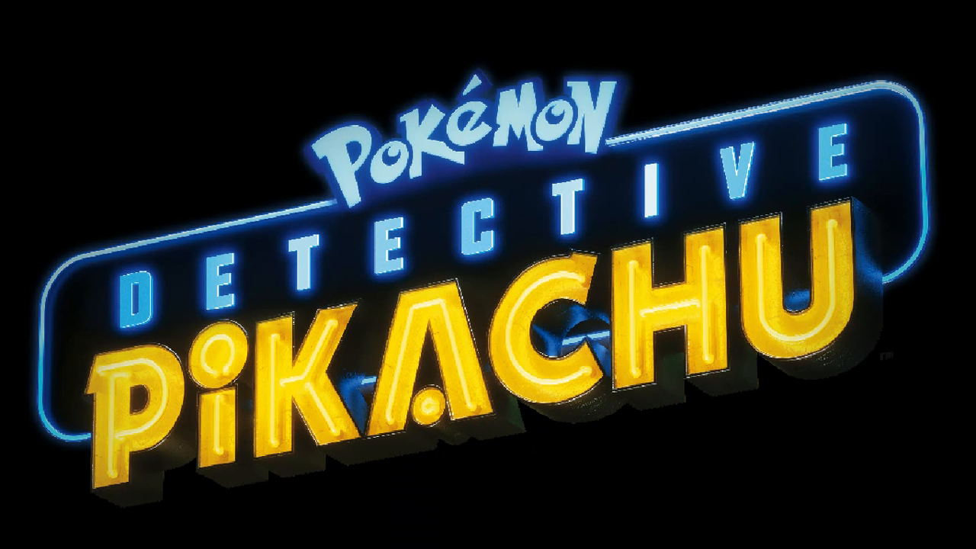
right_click(437, 349)
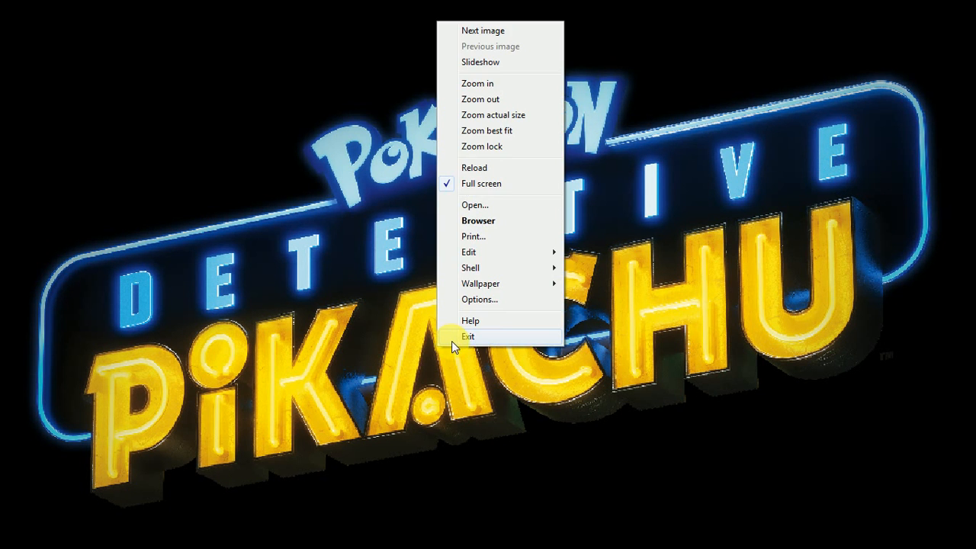
left_click(452, 341)
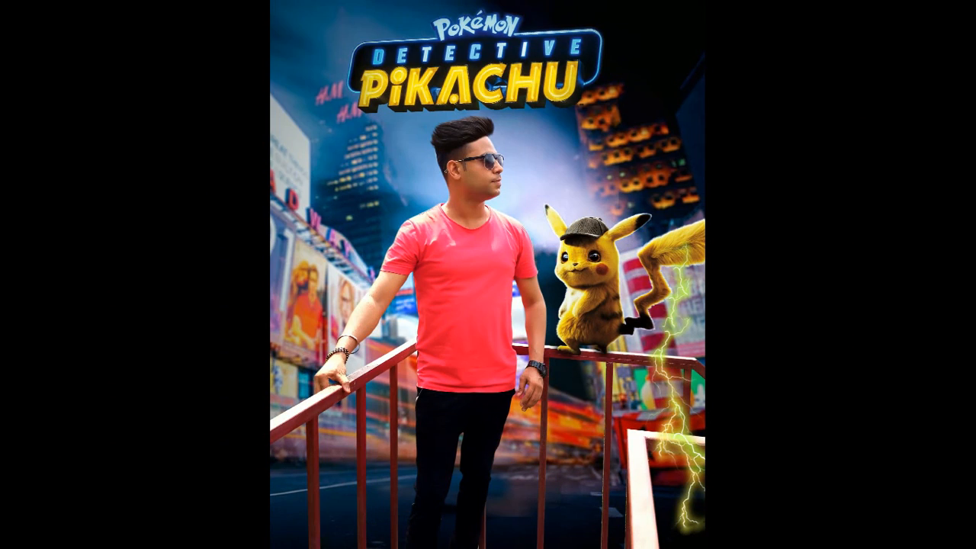